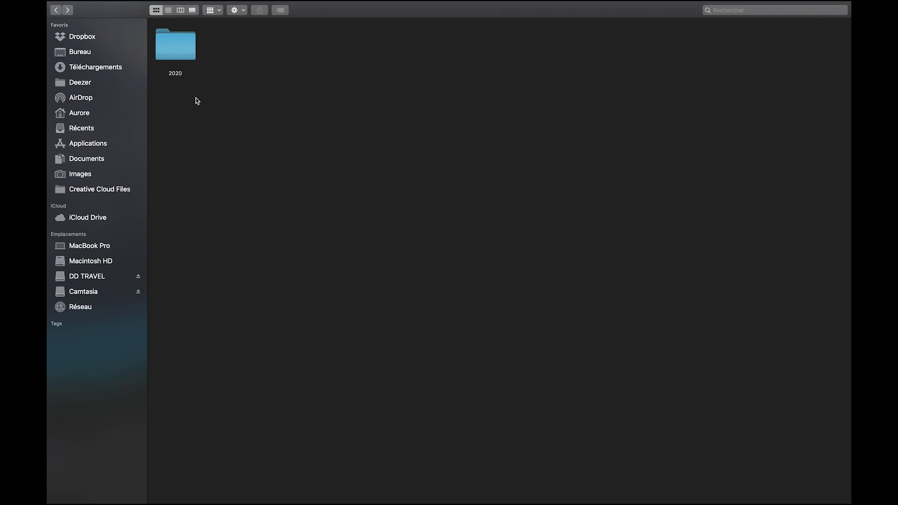
Step: Open the 2020 folder in Finder and look through its subfolders
{"action": "left_click", "coordinate": [176, 46]}
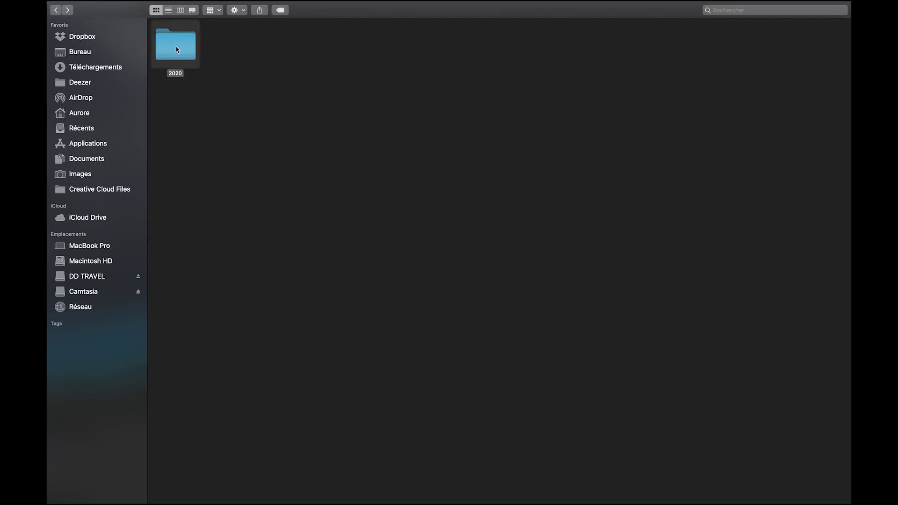
{"action": "double_click", "coordinate": [176, 46]}
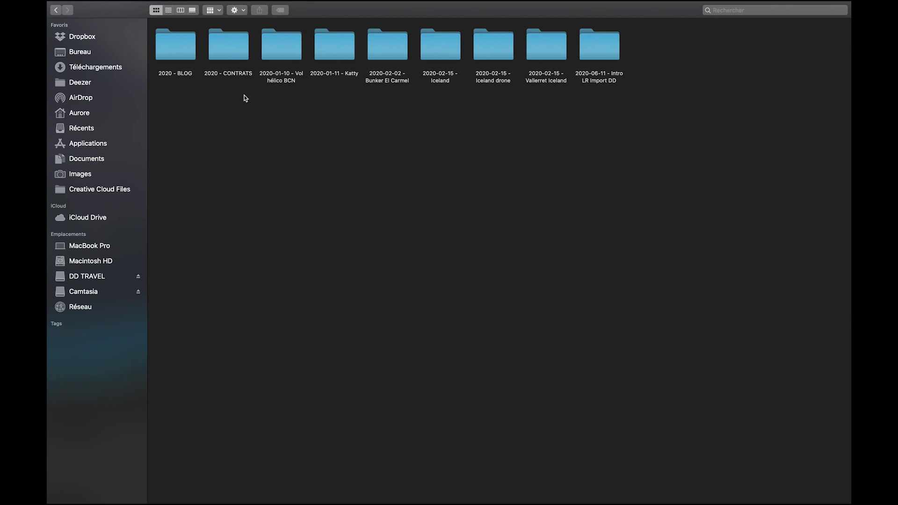
{"action": "left_click_drag", "start_coordinate": [247, 115], "coordinate": [643, 45]}
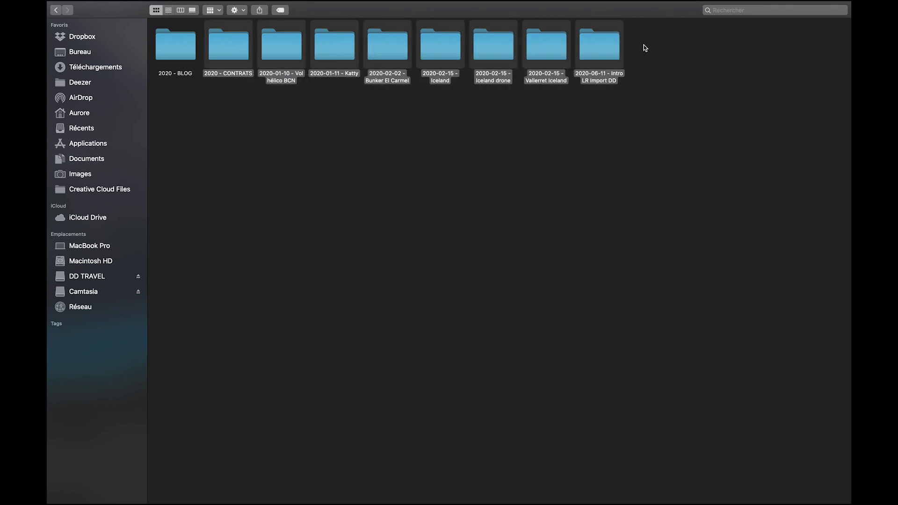
{"action": "left_click", "coordinate": [425, 171]}
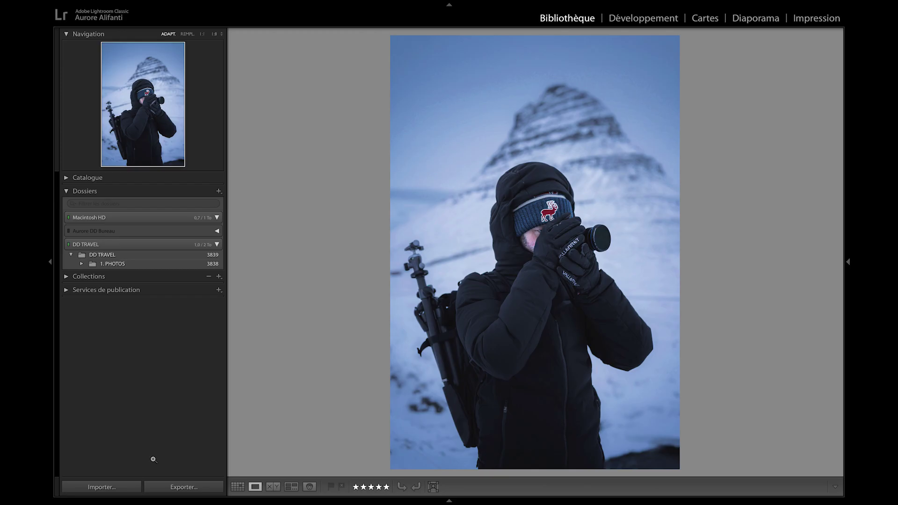
Step: In Lightroom, add the photos from DD TRAVEL's 1. PHOTOS/2020 folder to the catalogue without moving them, and display the imported folders
{"action": "mouse_move", "coordinate": [118, 487]}
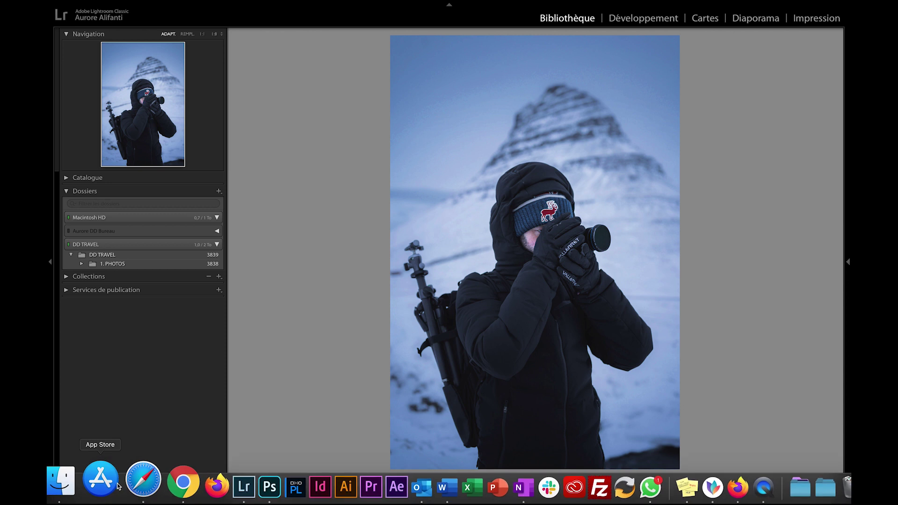
{"action": "left_click", "coordinate": [108, 490]}
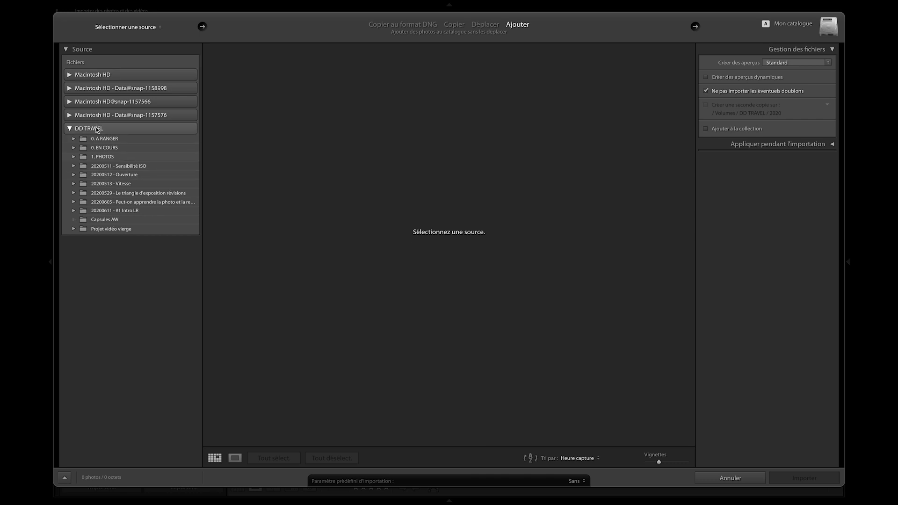
{"action": "left_click", "coordinate": [73, 157]}
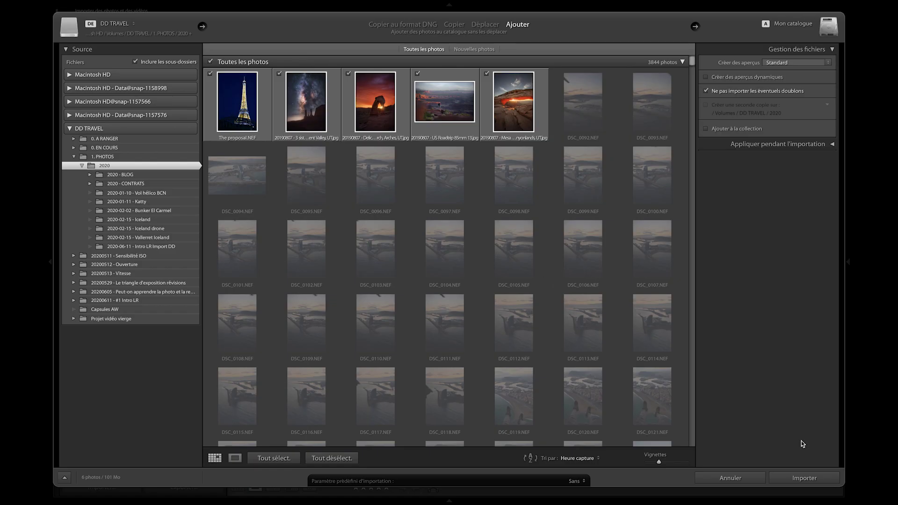
{"action": "left_click", "coordinate": [801, 475]}
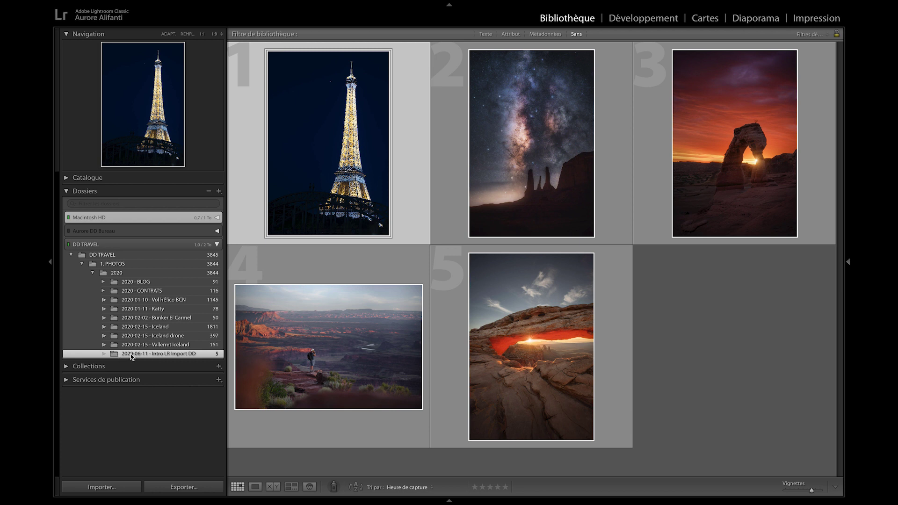
{"action": "left_click", "coordinate": [131, 271]}
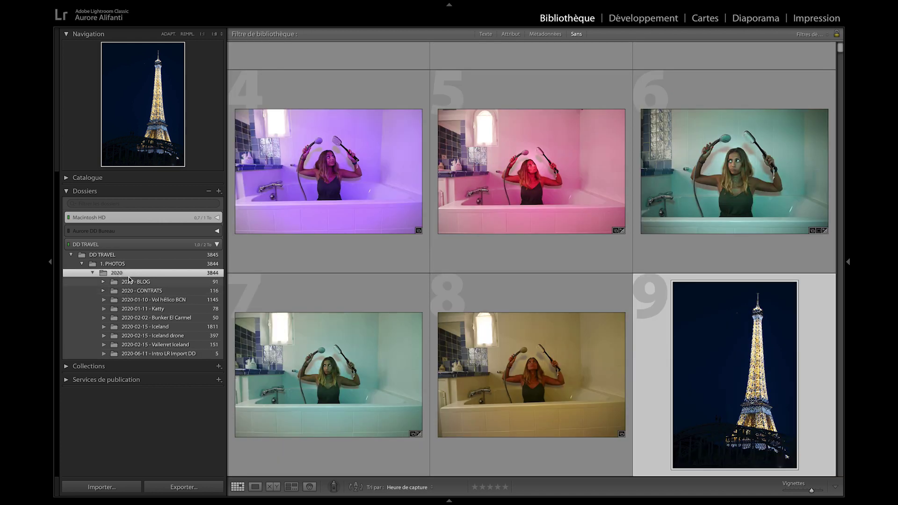
{"action": "left_click", "coordinate": [146, 354]}
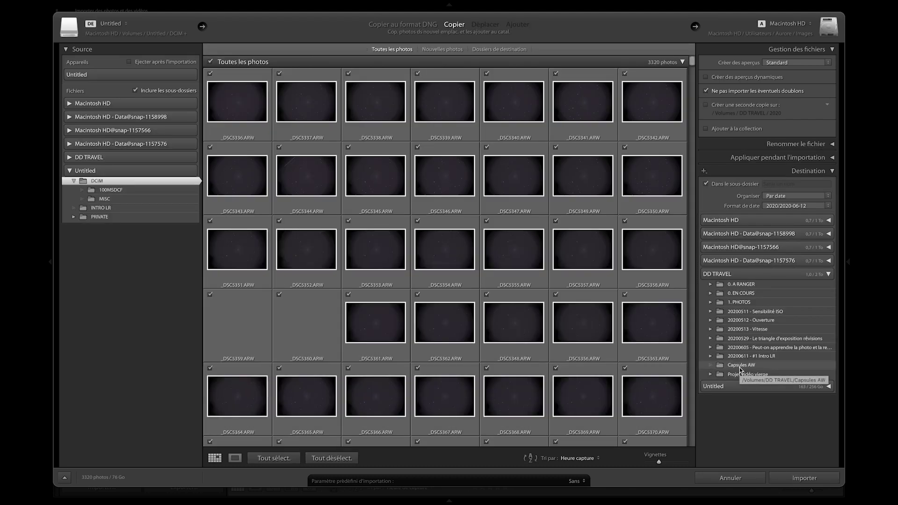
Step: Choose the INTRO LR folder on the Untitled card as the import source, with all its photos ticked
{"action": "left_click", "coordinate": [101, 208]}
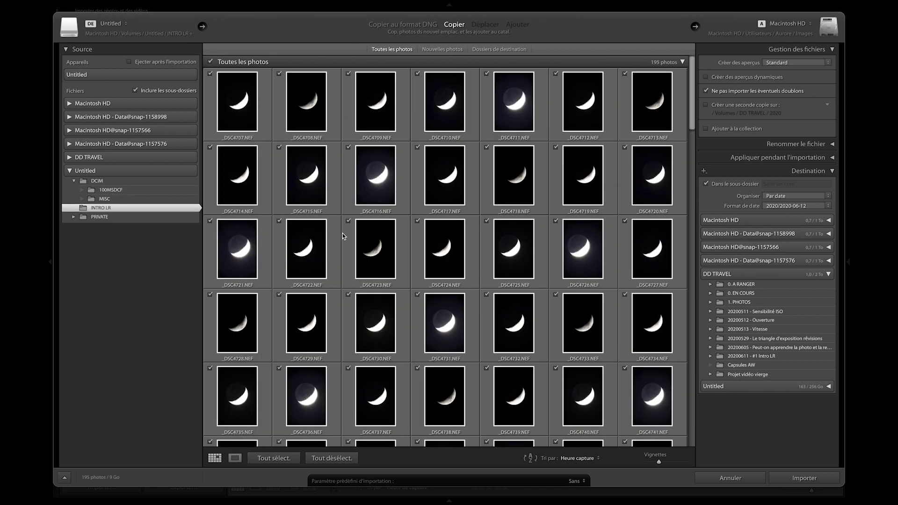
{"action": "left_click", "coordinate": [210, 61]}
{"action": "left_click", "coordinate": [210, 61]}
{"action": "left_click", "coordinate": [214, 62]}
{"action": "double_click", "coordinate": [297, 95]}
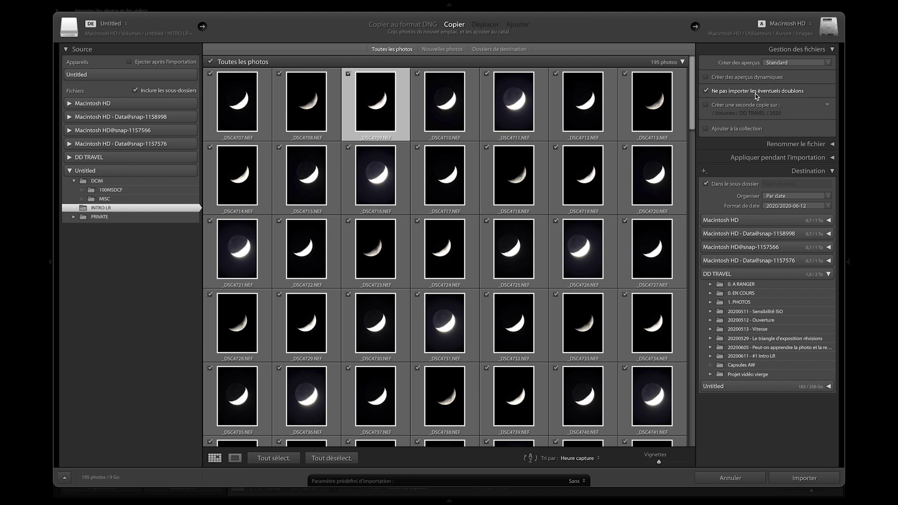
Step: Copy the ticked photos into the 1. PHOTOS folder on DD TRAVEL and check the new 2020-04-28 folder in Lightroom and Finder
{"action": "left_click", "coordinate": [806, 172]}
{"action": "left_click", "coordinate": [806, 172]}
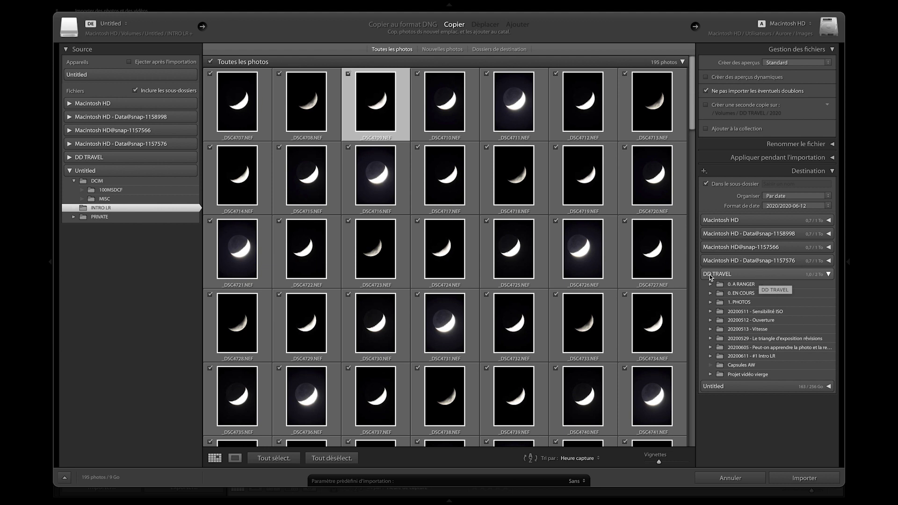
{"action": "left_click", "coordinate": [739, 302]}
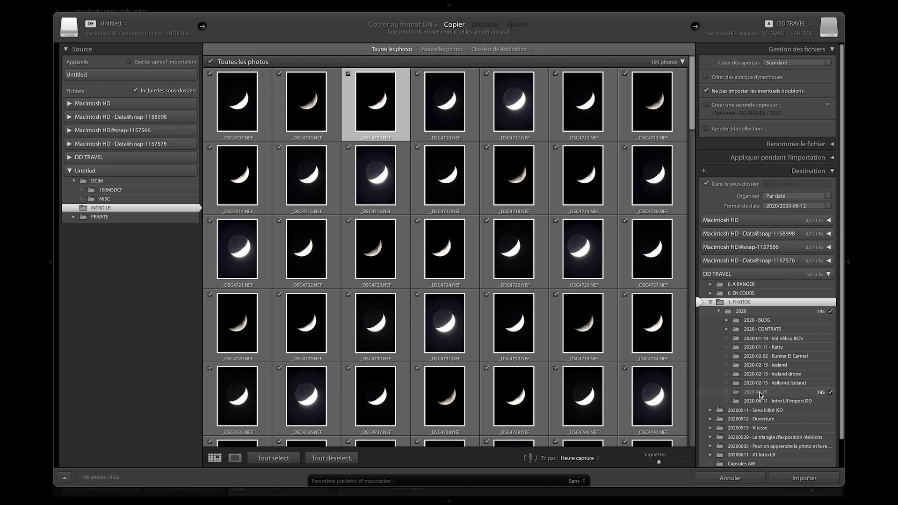
{"action": "left_click", "coordinate": [793, 473]}
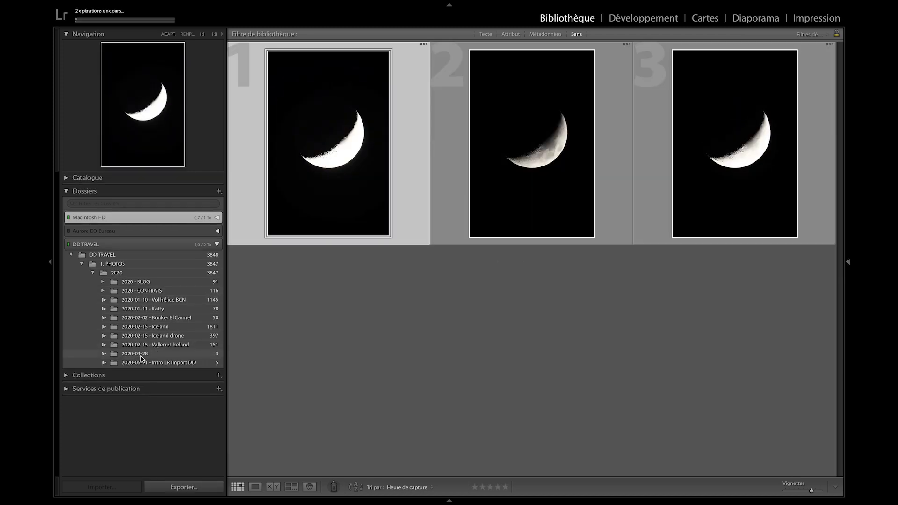
{"action": "left_click", "coordinate": [141, 355]}
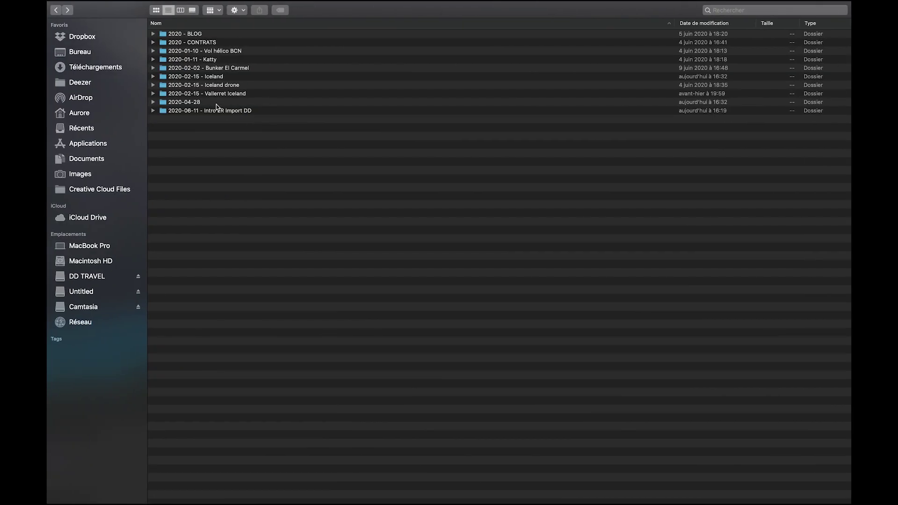
{"action": "left_click", "coordinate": [216, 102]}
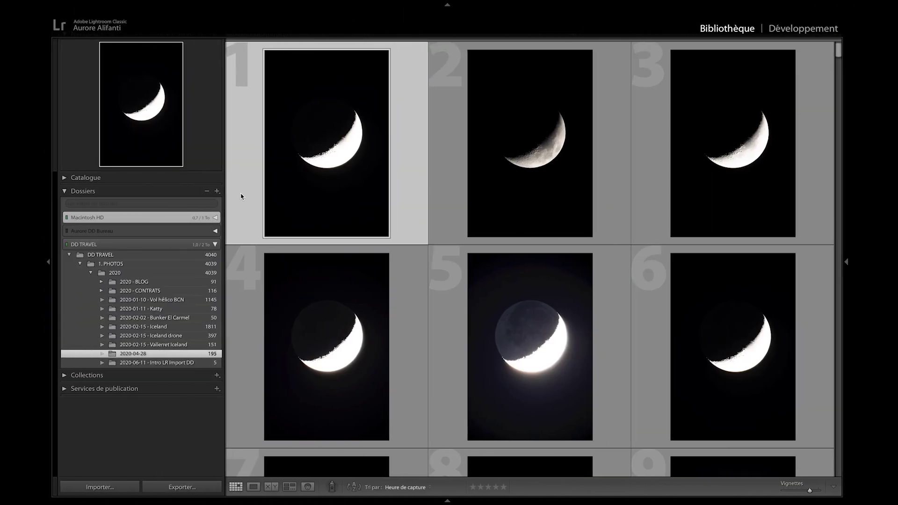
Step: Rename the 2020-04-28 folder in Lightroom as "2020-04-28 - Lune Rayol"
{"action": "right_click", "coordinate": [145, 353]}
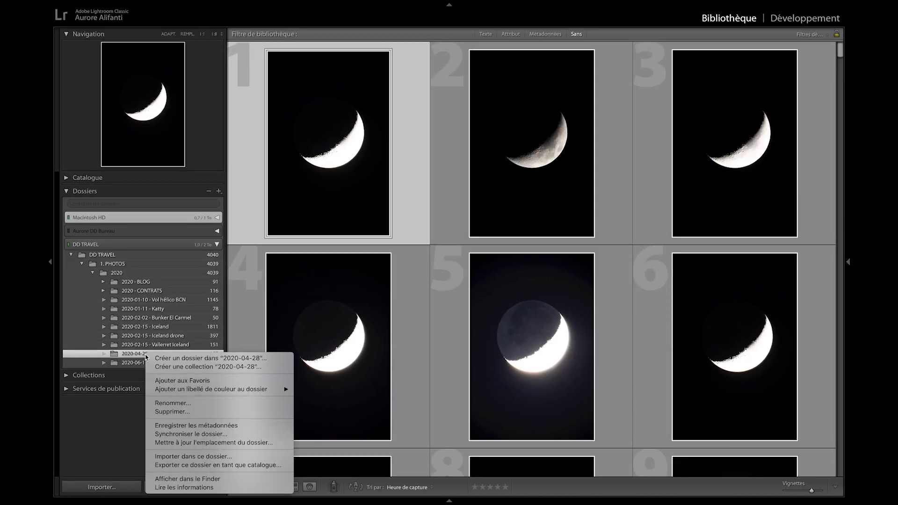
{"action": "left_click", "coordinate": [169, 403]}
{"action": "key", "text": "Right"}
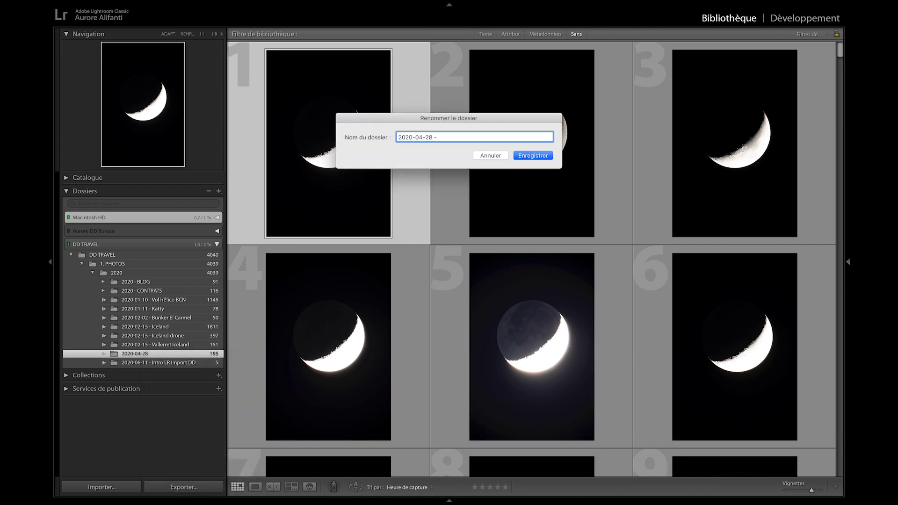
{"action": "type", "text": "- Lune Rayol"}
{"action": "left_click", "coordinate": [535, 157]}
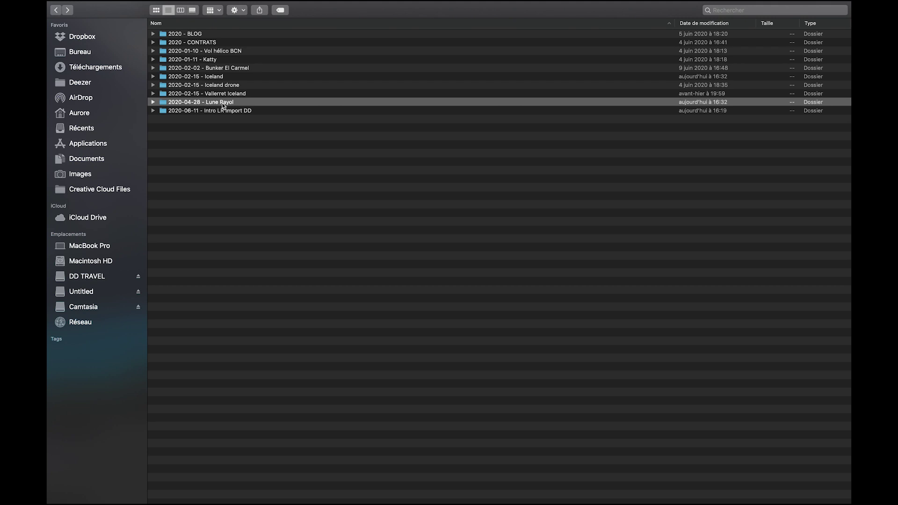
Step: Move the first three moon photos from the Lune Rayol folder into "2020-02-15 - Iceland" and view them there
{"action": "key", "text": "ctrl+Left"}
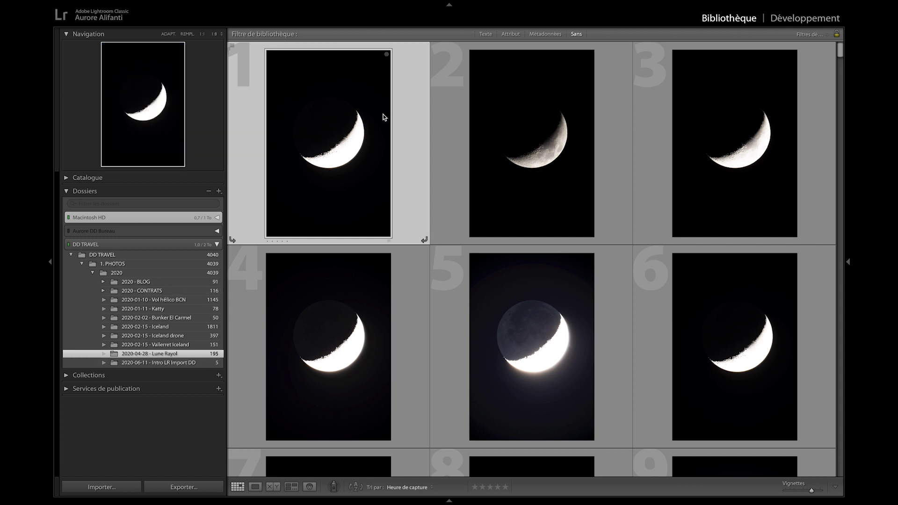
{"action": "left_click", "coordinate": [677, 144], "text": "shift"}
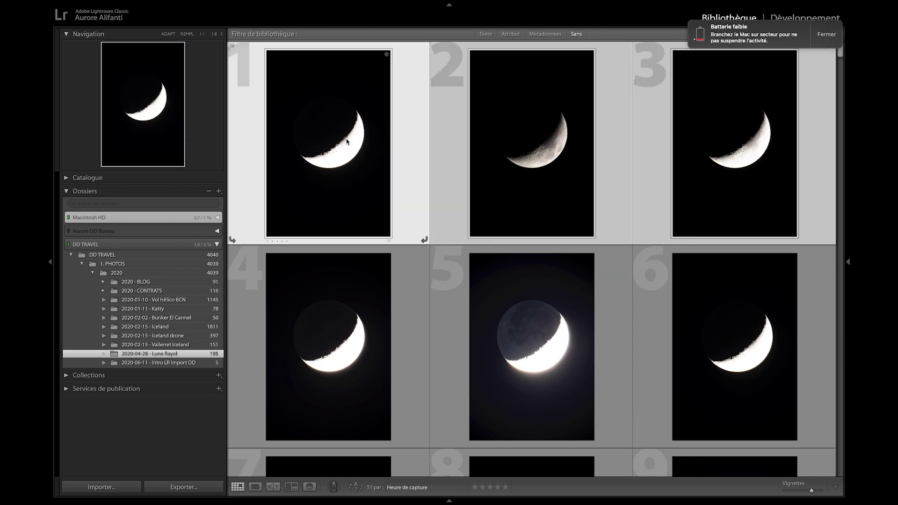
{"action": "left_click_drag", "start_coordinate": [347, 142], "coordinate": [164, 327]}
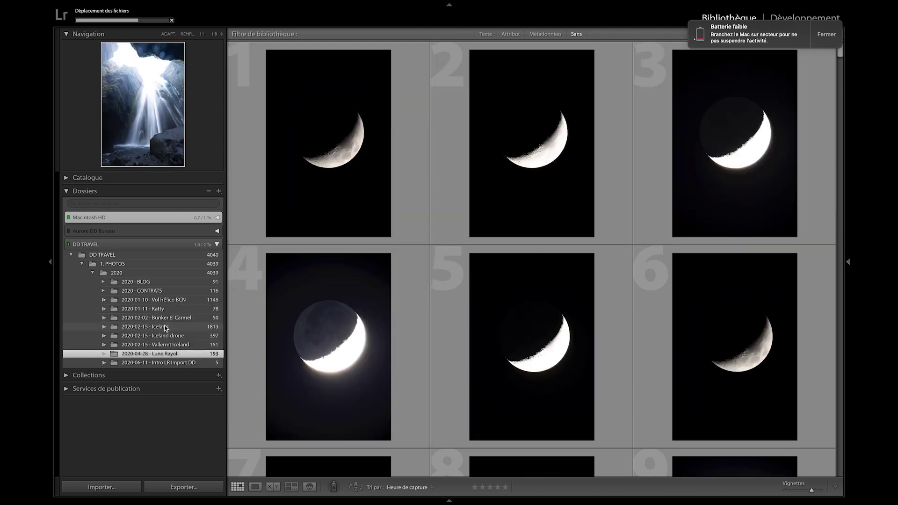
{"action": "left_click", "coordinate": [175, 330]}
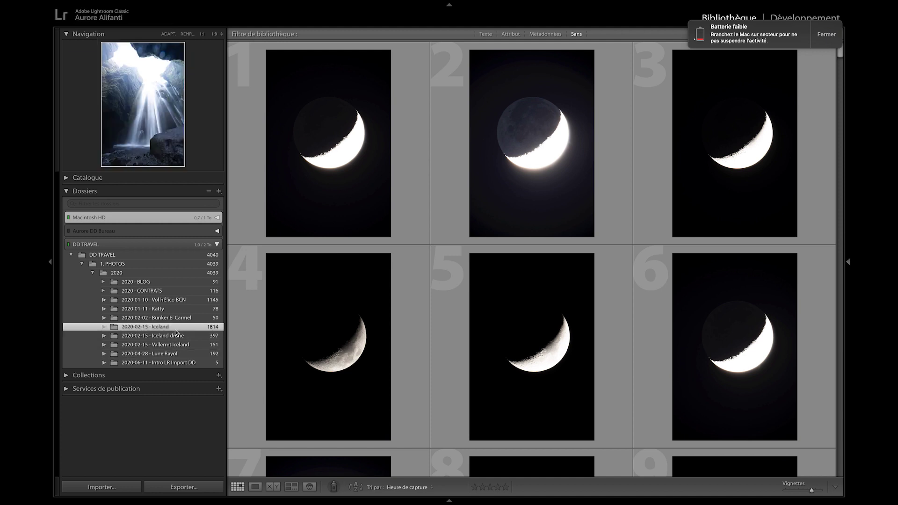
{"action": "left_click_drag", "start_coordinate": [842, 49], "coordinate": [821, 475]}
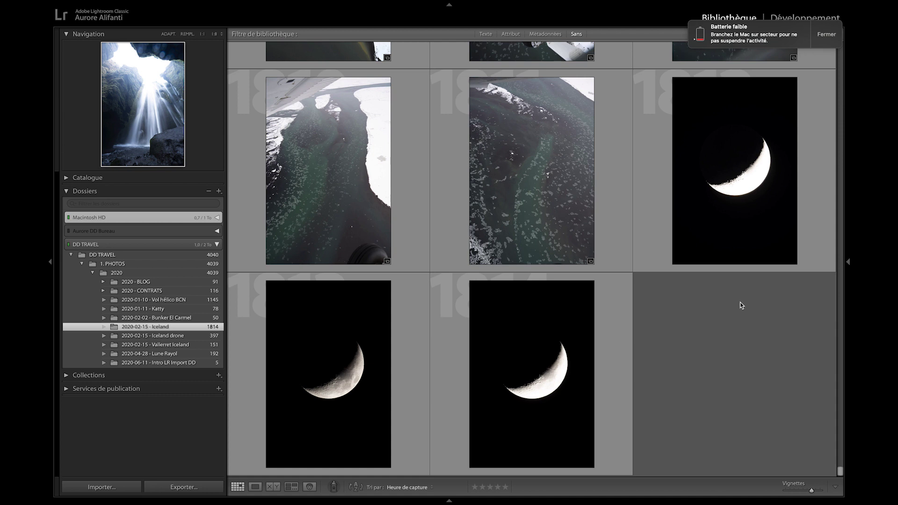
Step: Move the three moon photos from the Iceland folder back into "2020-04-28 - Lune Rayol" and open that folder
{"action": "left_click", "coordinate": [731, 206]}
{"action": "left_click", "coordinate": [363, 354], "text": "shift"}
{"action": "left_click", "coordinate": [498, 358], "text": "shift"}
{"action": "left_click_drag", "start_coordinate": [330, 347], "coordinate": [191, 354]}
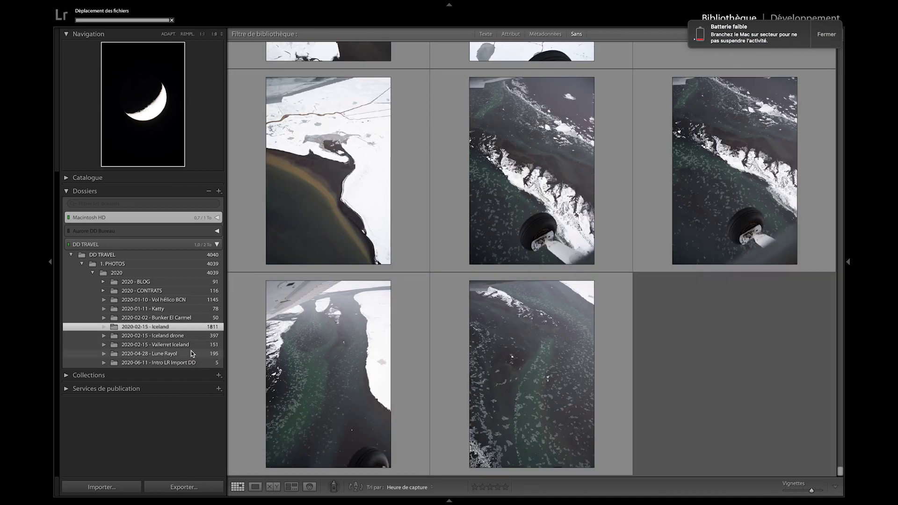
{"action": "left_click", "coordinate": [191, 352]}
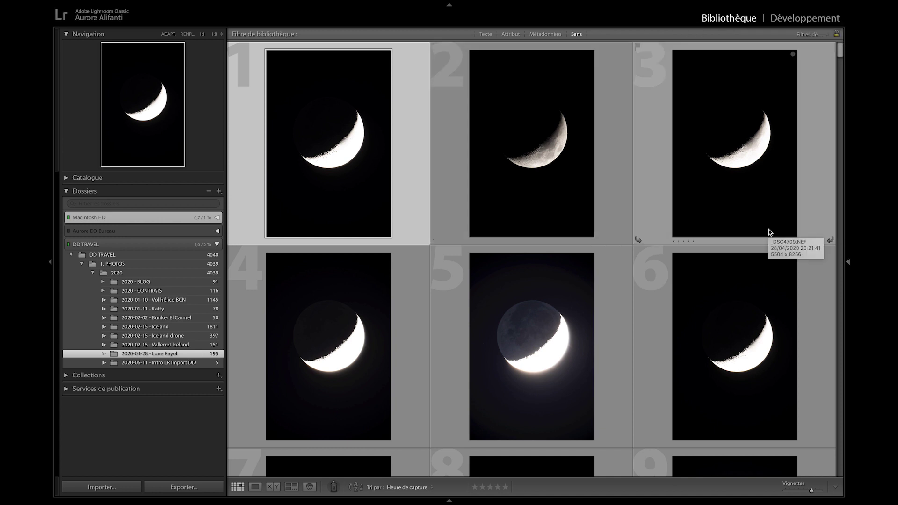
Step: Switch to Finder and rename the "2020-04-28 - Lune Rayol" folder as "2020-04-28 - Pleine lune Rayol"
{"action": "key", "text": "ctrl+Right"}
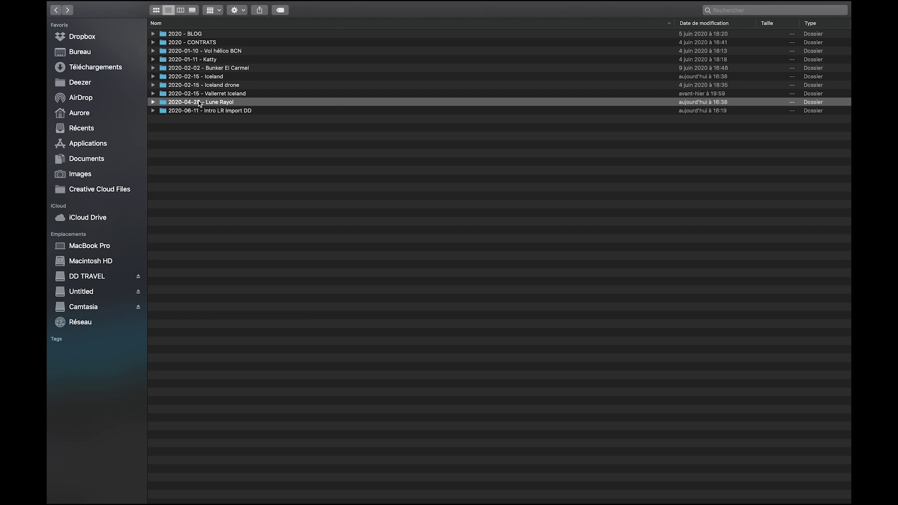
{"action": "right_click", "coordinate": [199, 103]}
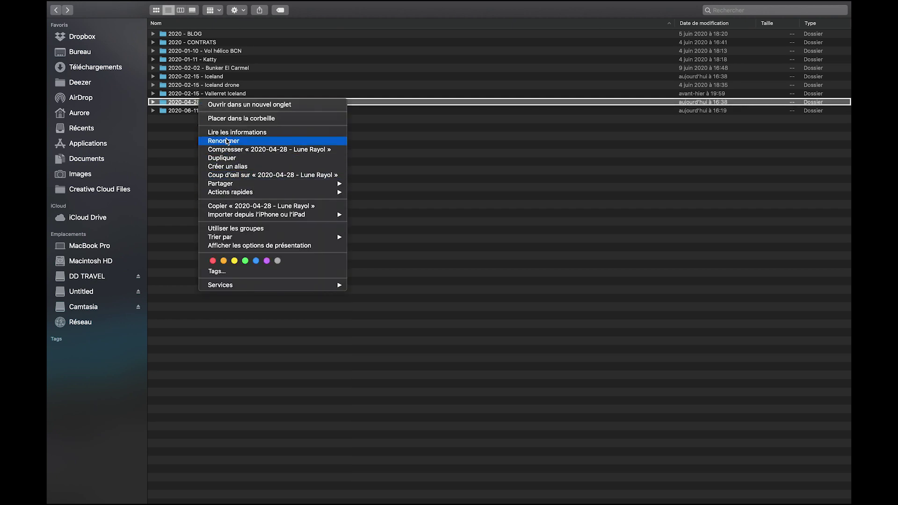
{"action": "left_click", "coordinate": [225, 140]}
{"action": "left_click", "coordinate": [207, 103]}
{"action": "key", "text": "BackSpace"}
{"action": "type", "text": "Pleine l"}
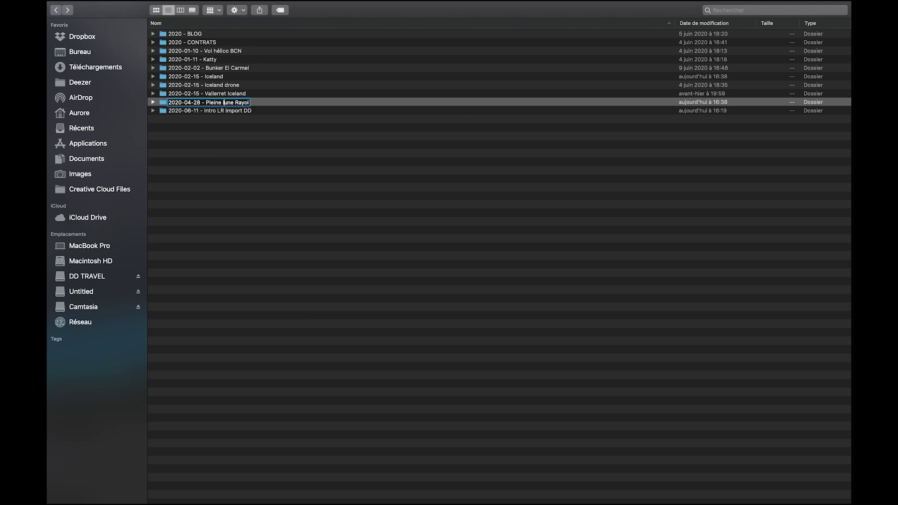
{"action": "key", "text": "Return"}
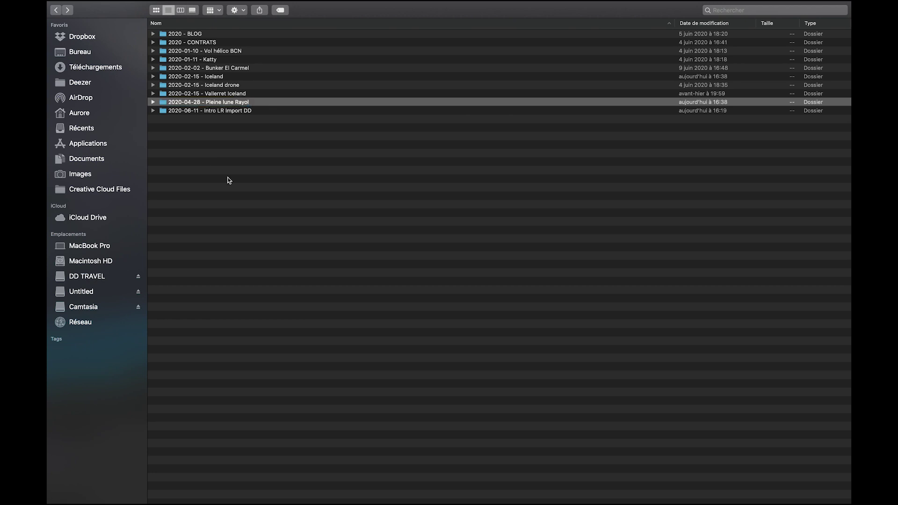
Step: Switch back to Lightroom and relink the missing _DSC4707.NEF to its original file in the "2020-04-28 - Pleine lune Rayol" folder
{"action": "key", "text": "super+Tab"}
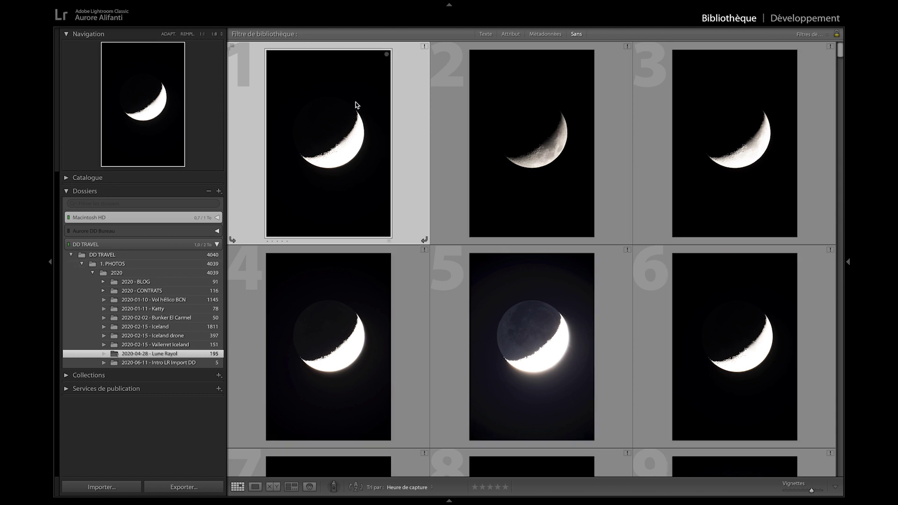
{"action": "left_click", "coordinate": [424, 47]}
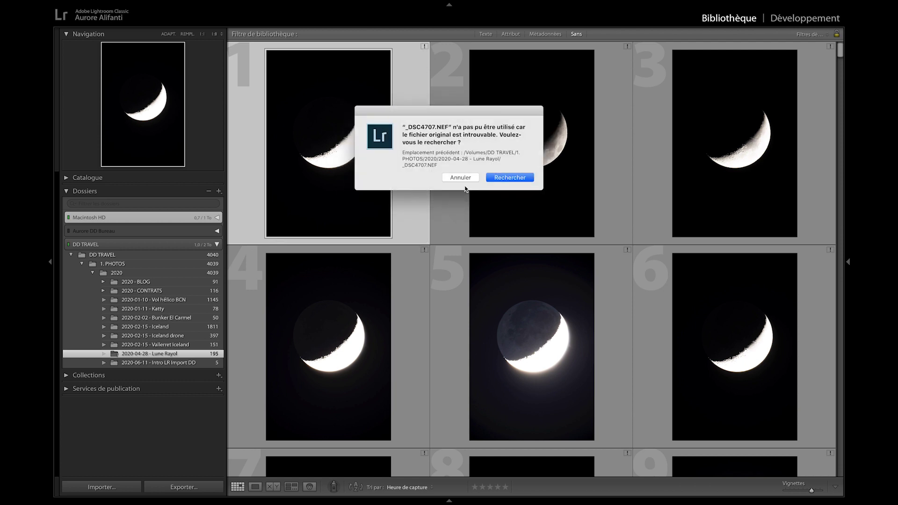
{"action": "left_click_drag", "start_coordinate": [405, 137], "coordinate": [496, 136]}
{"action": "left_click", "coordinate": [496, 154]}
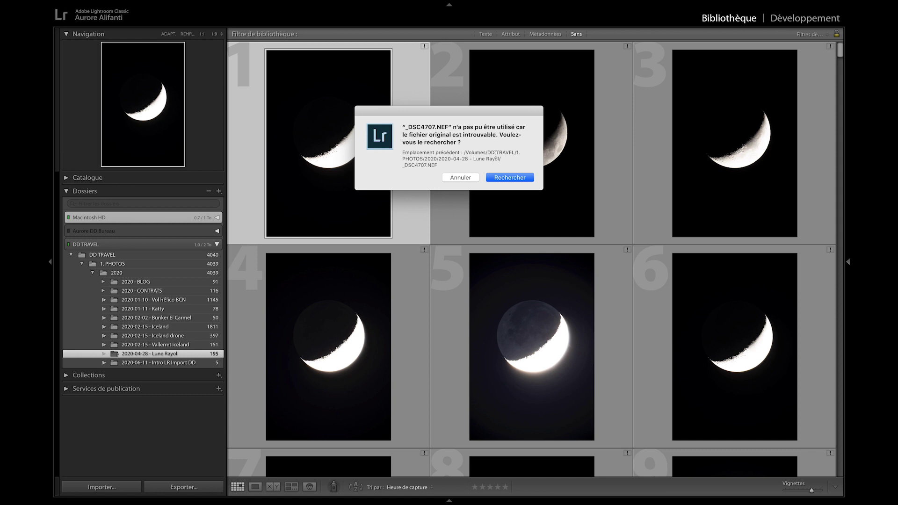
{"action": "left_click", "coordinate": [500, 179]}
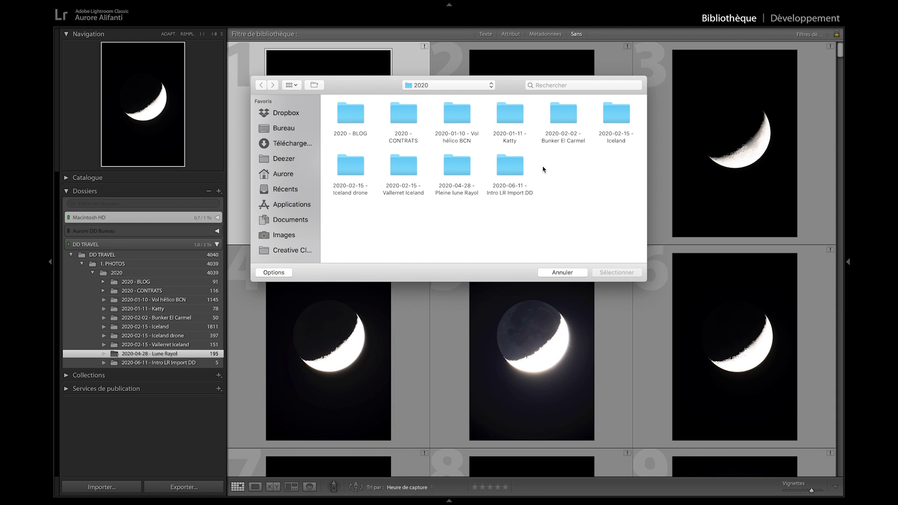
{"action": "double_click", "coordinate": [458, 165]}
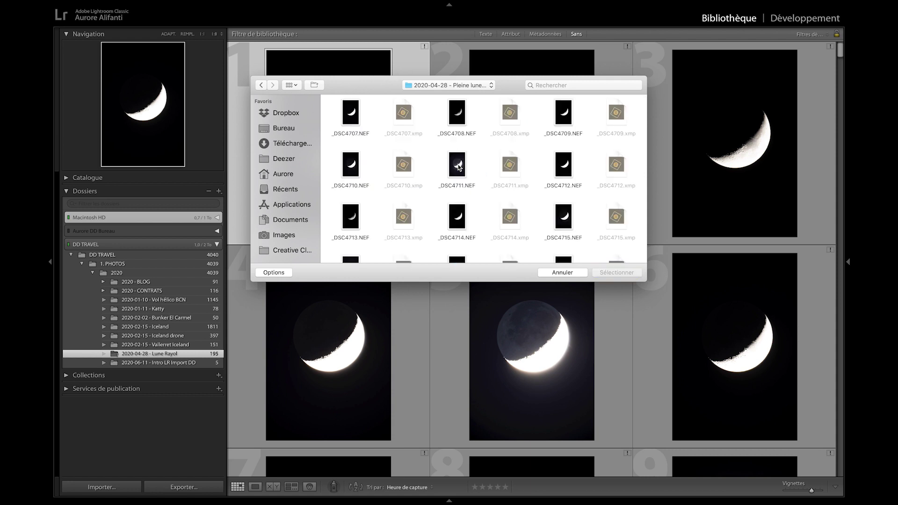
{"action": "double_click", "coordinate": [351, 113]}
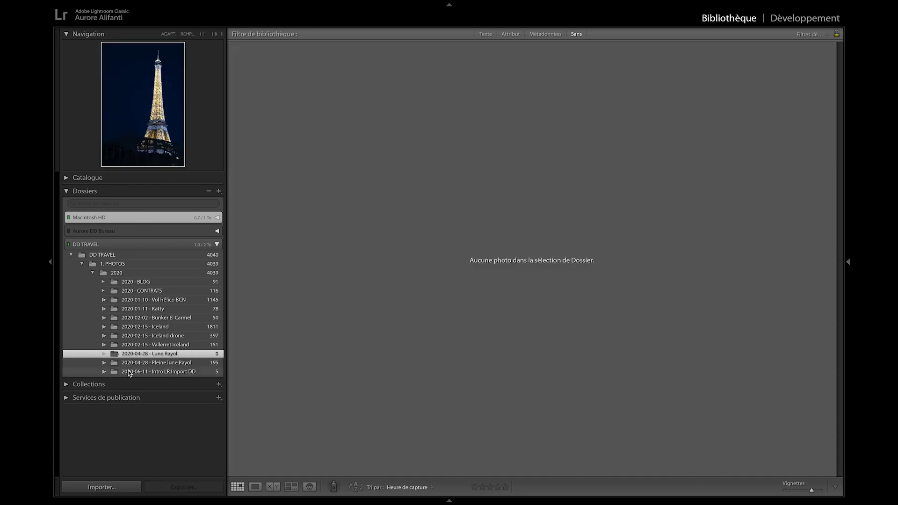
Step: Compare the contents of the "2020-04-28 - Pleine lune Rayol" and "2020-04-28 - Lune Rayol" folders in the catalogue
{"action": "left_click", "coordinate": [145, 363]}
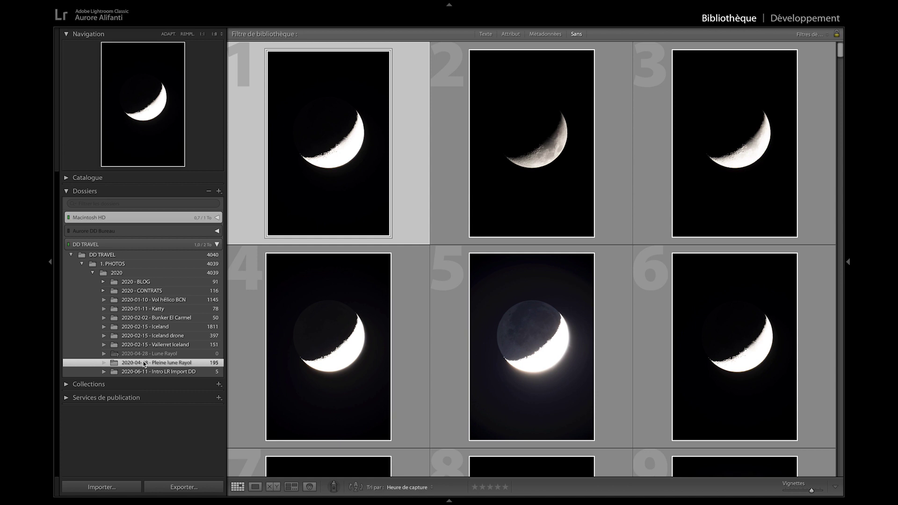
{"action": "left_click", "coordinate": [142, 354]}
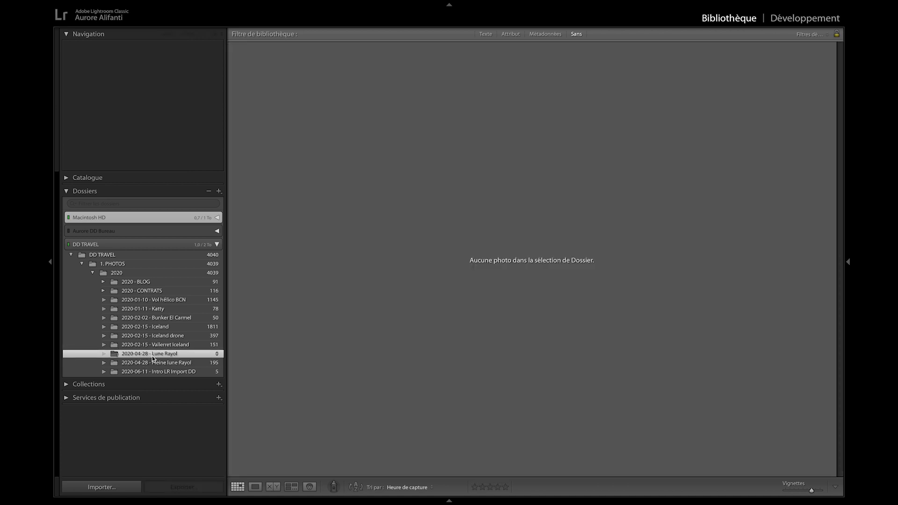
{"action": "left_click", "coordinate": [169, 361]}
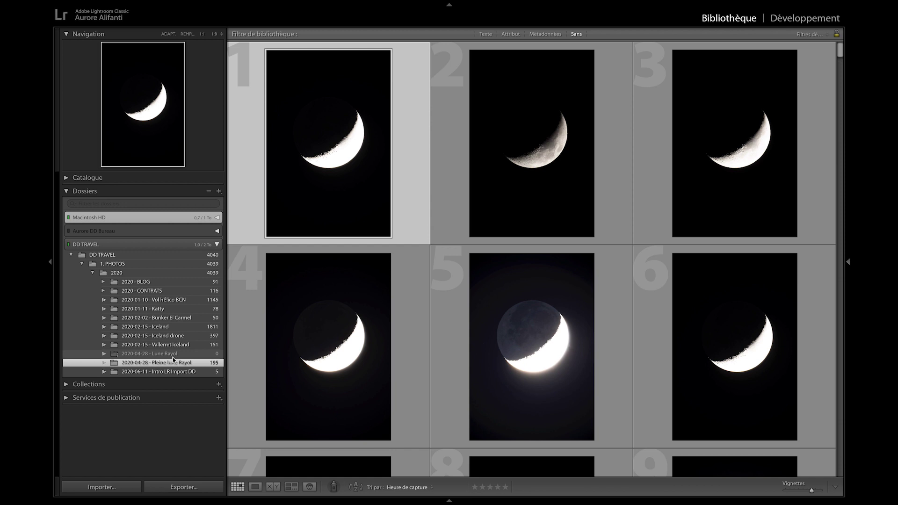
{"action": "left_click", "coordinate": [174, 357]}
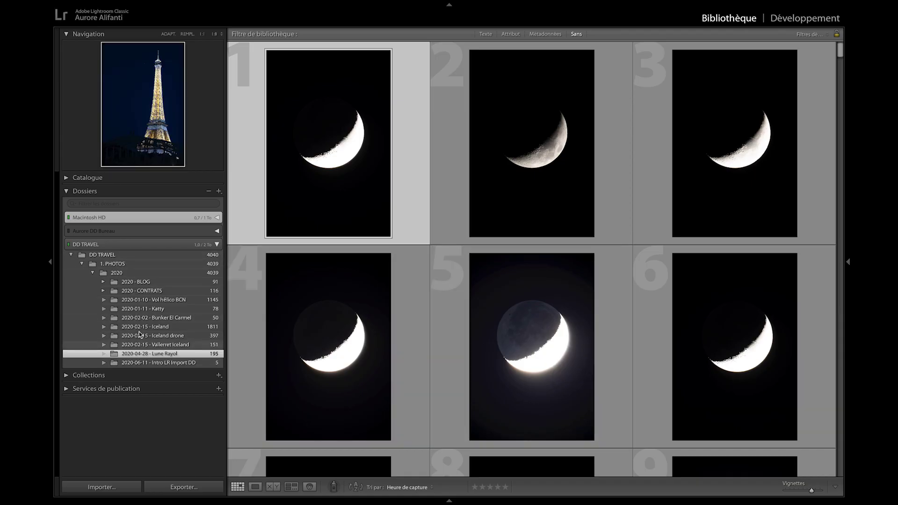
Step: Expand the 2020 collection set and create collections in it from the "2020-04-28 - Lune Rayol" and "2020-06-11 - Intro LR Import DD" folders
{"action": "left_click", "coordinate": [67, 375]}
{"action": "scroll", "coordinate": [75, 377], "scroll_direction": "down", "scroll_amount": 5}
{"action": "left_click", "coordinate": [79, 372]}
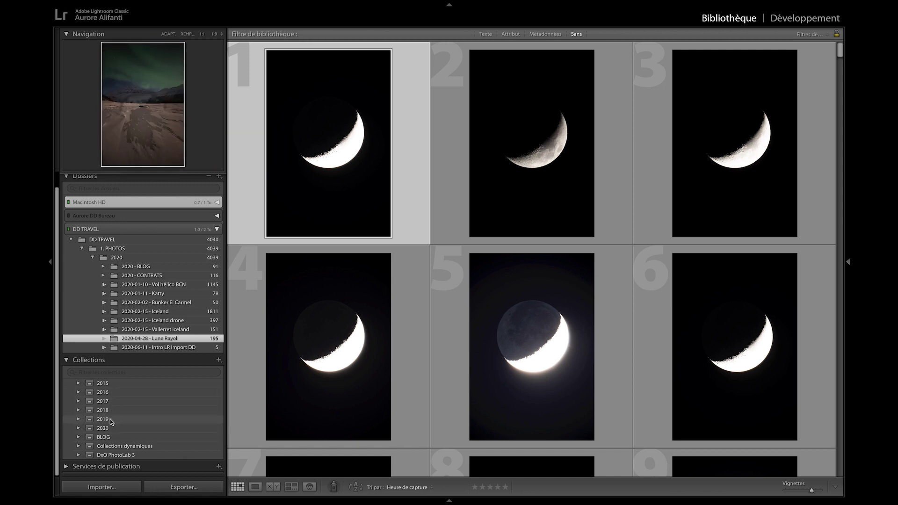
{"action": "left_click", "coordinate": [78, 428]}
{"action": "scroll", "coordinate": [139, 349], "scroll_direction": "down", "scroll_amount": 3}
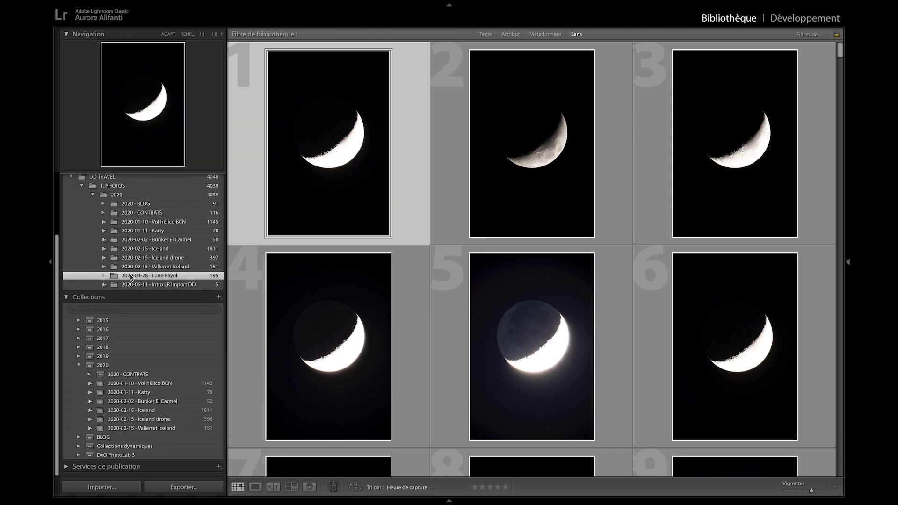
{"action": "left_click_drag", "start_coordinate": [130, 277], "coordinate": [103, 365]}
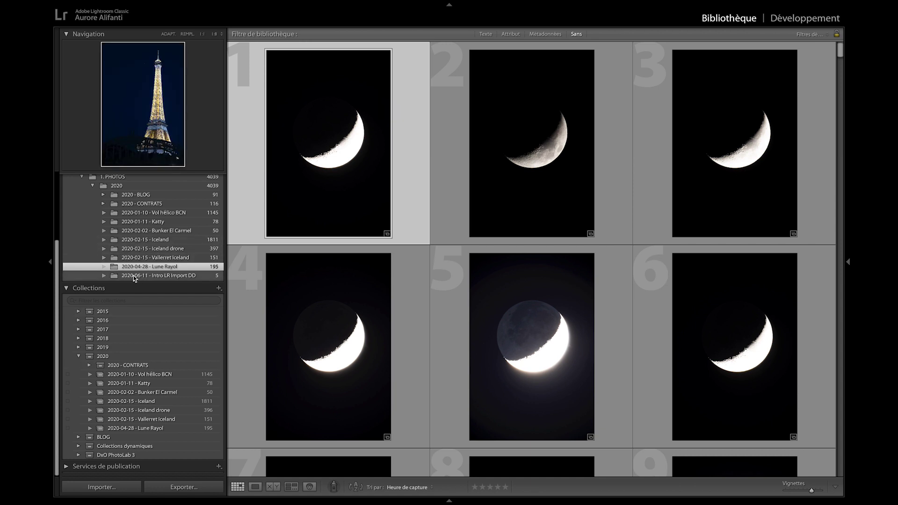
{"action": "left_click_drag", "start_coordinate": [128, 276], "coordinate": [125, 360]}
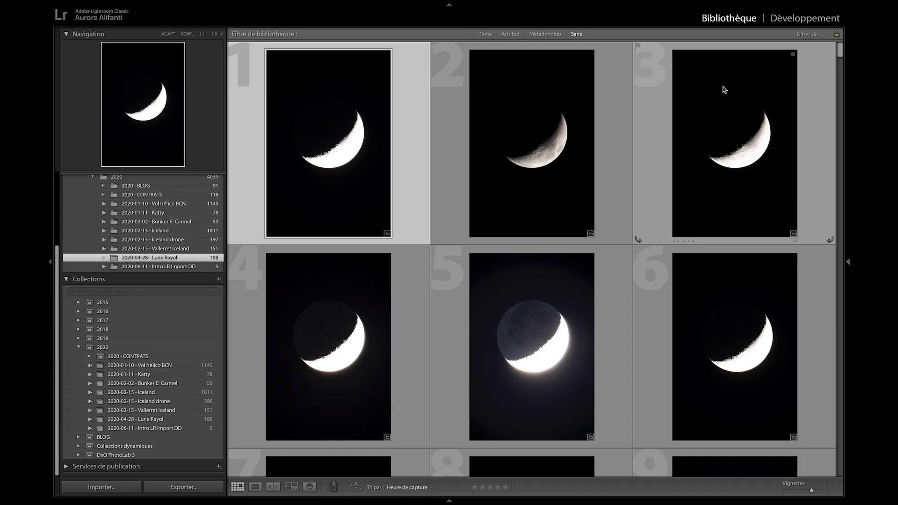
Step: Examine the moon photo's adjustment settings and the collections in the Développement module, and return to Bibliothèque
{"action": "left_click", "coordinate": [806, 20]}
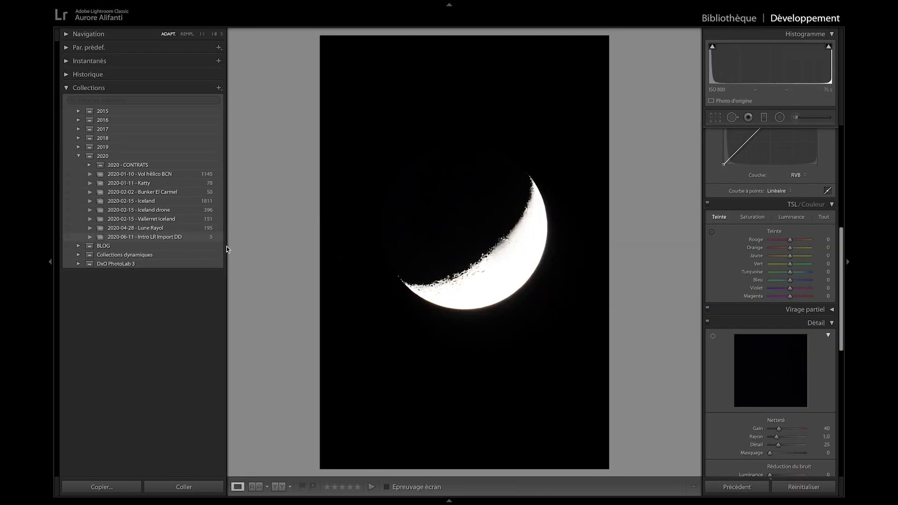
{"action": "scroll", "coordinate": [733, 292], "scroll_direction": "up", "scroll_amount": 6}
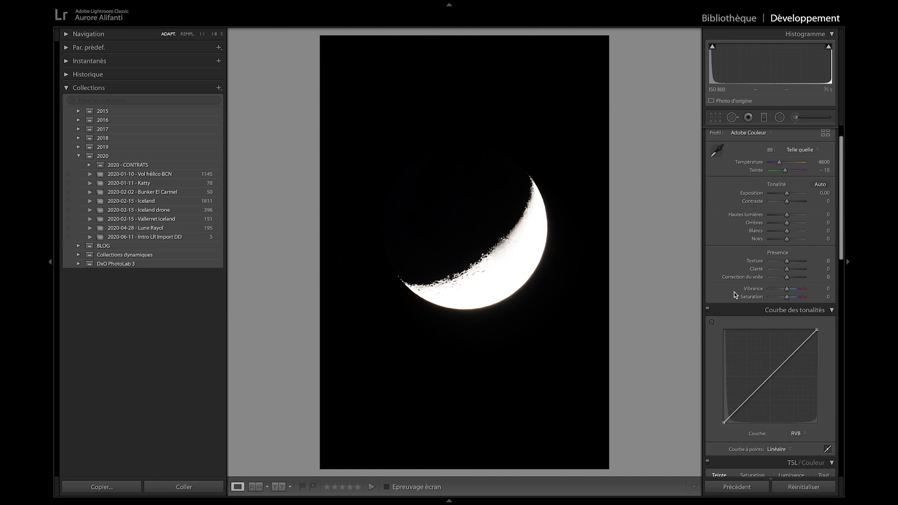
{"action": "left_click", "coordinate": [66, 88]}
{"action": "left_click", "coordinate": [65, 88]}
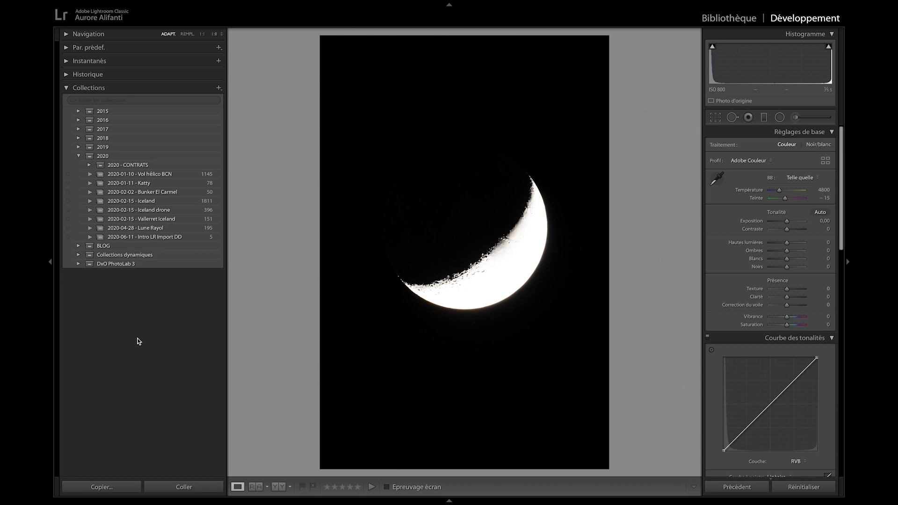
{"action": "left_click", "coordinate": [730, 18]}
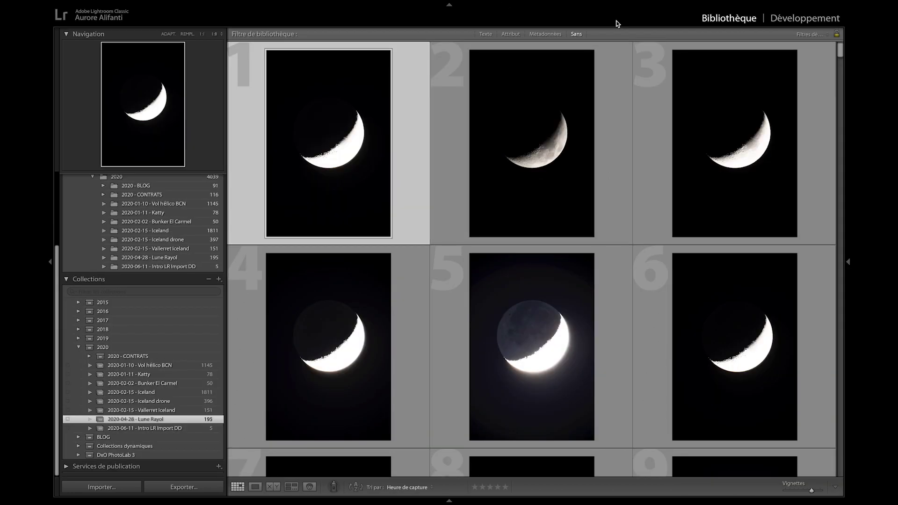
Step: Show the Cartes module among the available modules and hide it again
{"action": "right_click", "coordinate": [666, 23]}
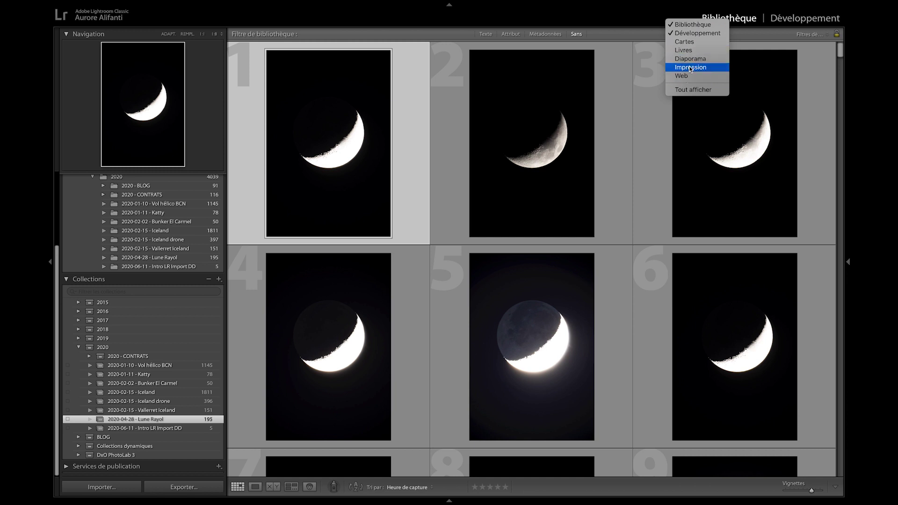
{"action": "left_click", "coordinate": [688, 41]}
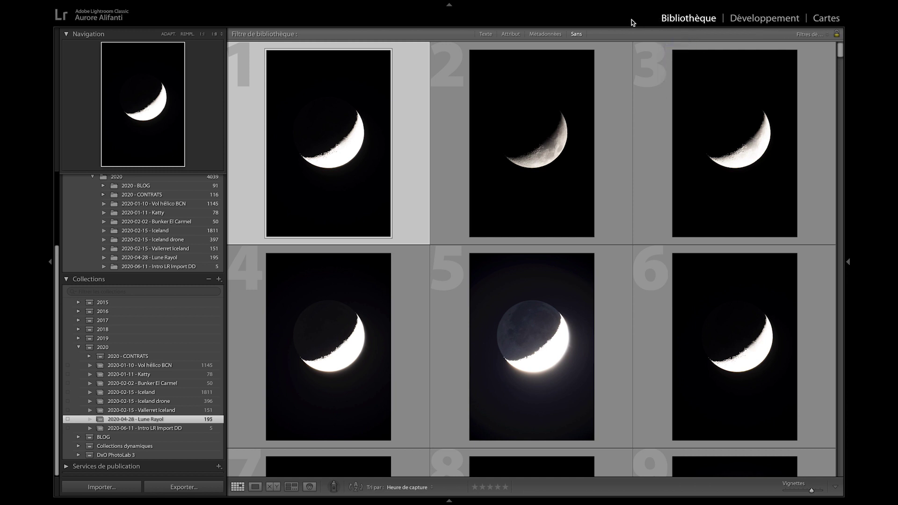
{"action": "right_click", "coordinate": [631, 20]}
{"action": "left_click", "coordinate": [650, 41]}
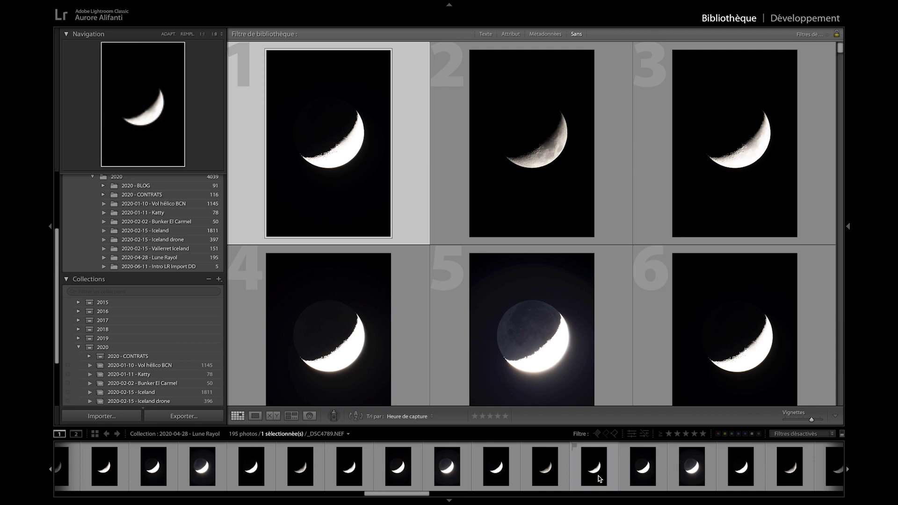
Step: In the Lune Rayol collection, flag the first three moon photos as picks and photos 4 to 6 as rejected
{"action": "scroll", "coordinate": [599, 475], "scroll_direction": "down", "scroll_amount": 1}
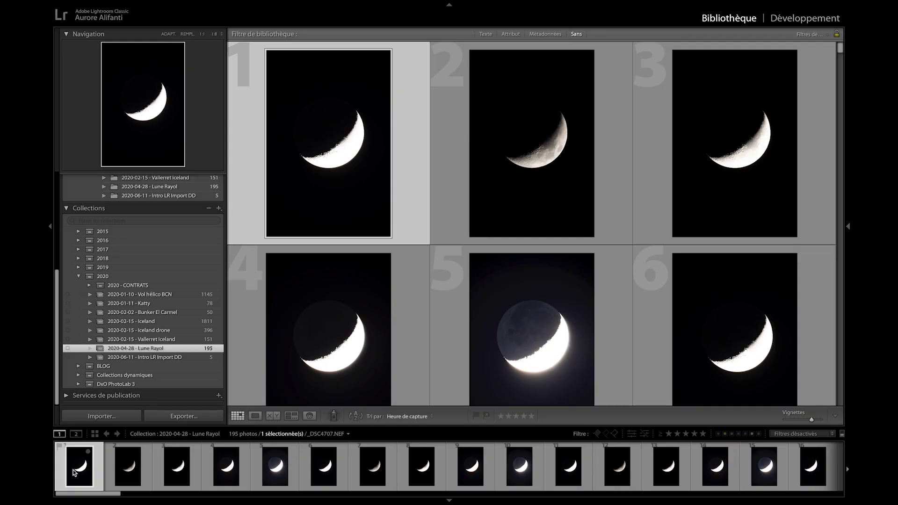
{"action": "left_click", "coordinate": [476, 416]}
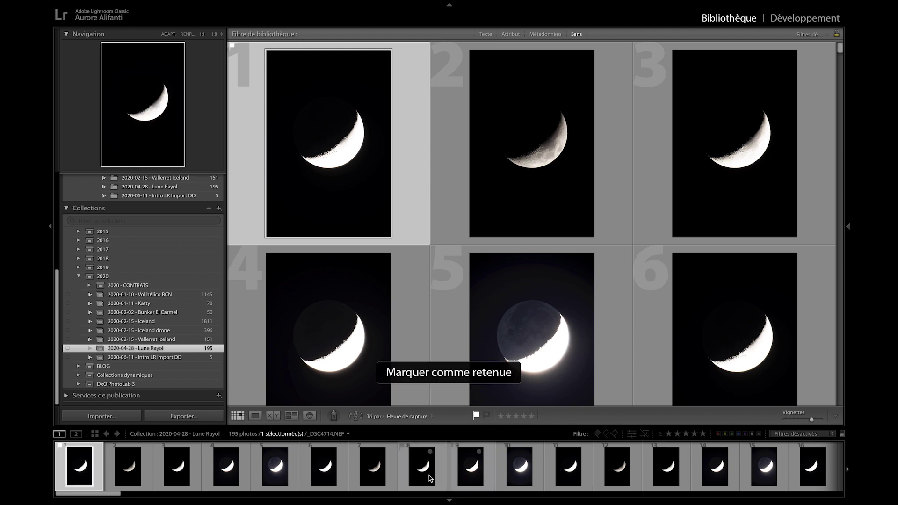
{"action": "key", "text": "Right"}
{"action": "key", "text": "shift+p"}
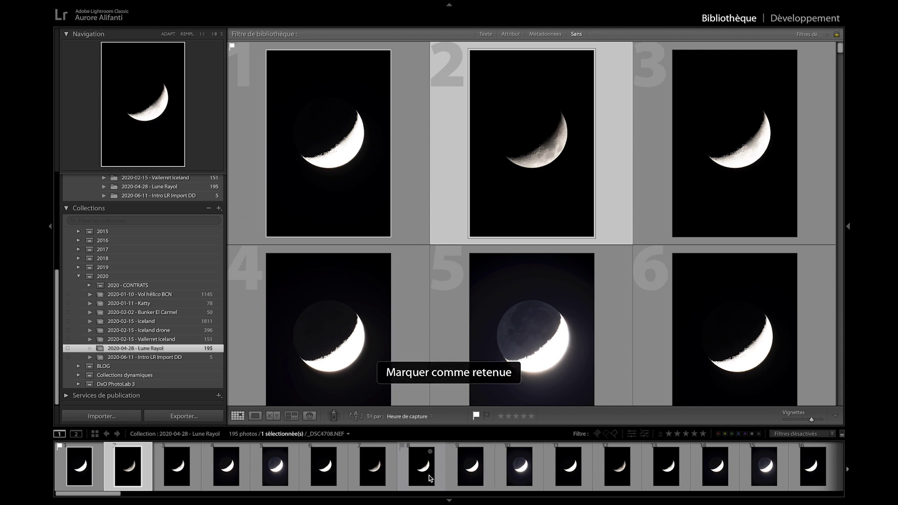
{"action": "key", "text": "shift+p"}
{"action": "key", "text": "x"}
{"action": "key", "text": "shift+x"}
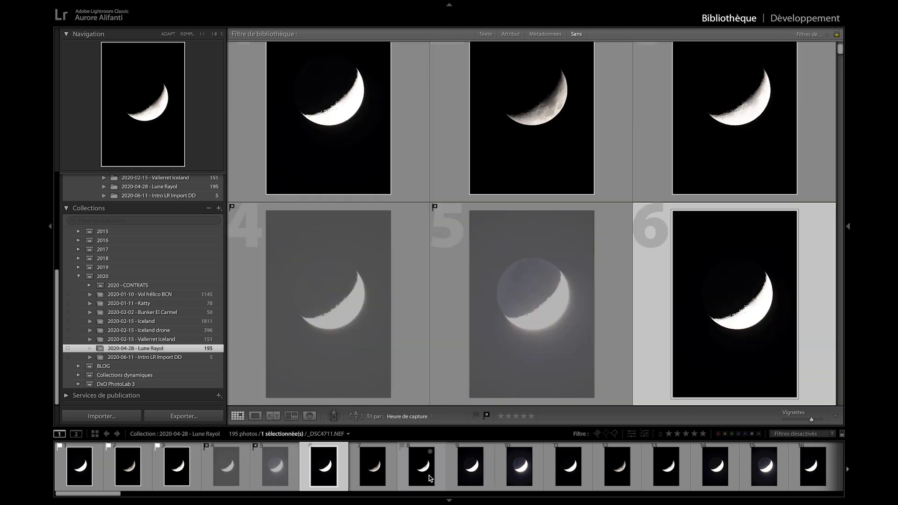
{"action": "key", "text": "shift+x"}
Step: Flag moon photos 7 to 9 as picks and photos 10 to 12 as rejected
{"action": "key", "text": "shift+p"}
{"action": "key", "text": "shift+p"}
{"action": "key", "text": "shift+p"}
{"action": "key", "text": "shift+x"}
{"action": "key", "text": "shift+x"}
{"action": "key", "text": "x"}
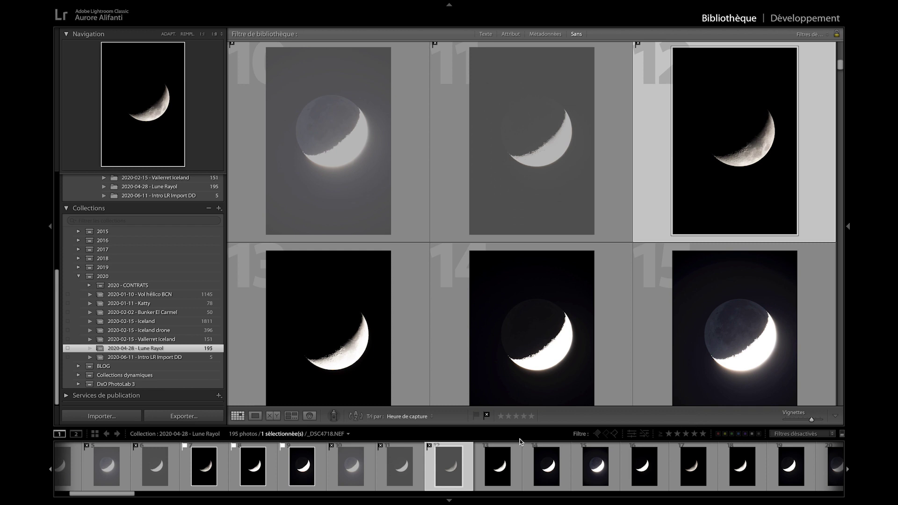
Step: Filter the collection to picked photos and rate the first three 1 star and the remaining ones 3, 4 and 5 stars
{"action": "left_click", "coordinate": [597, 434]}
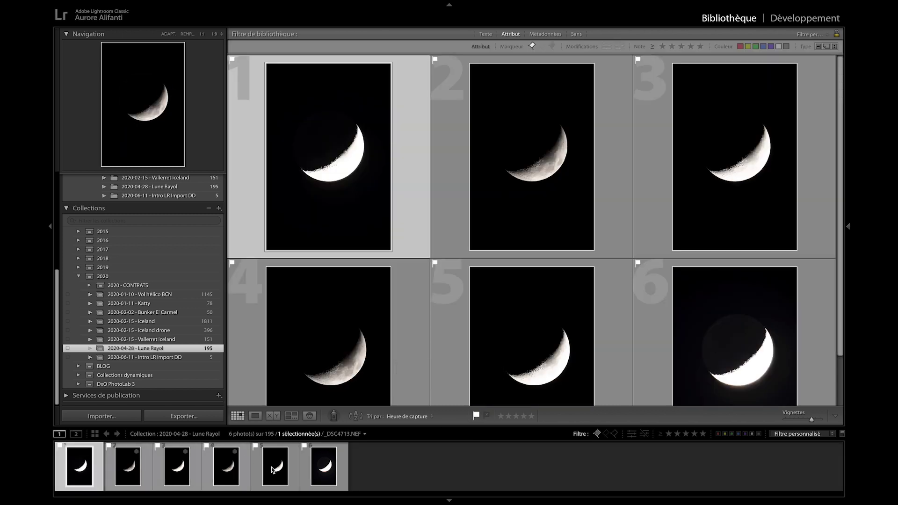
{"action": "left_click", "coordinate": [367, 486]}
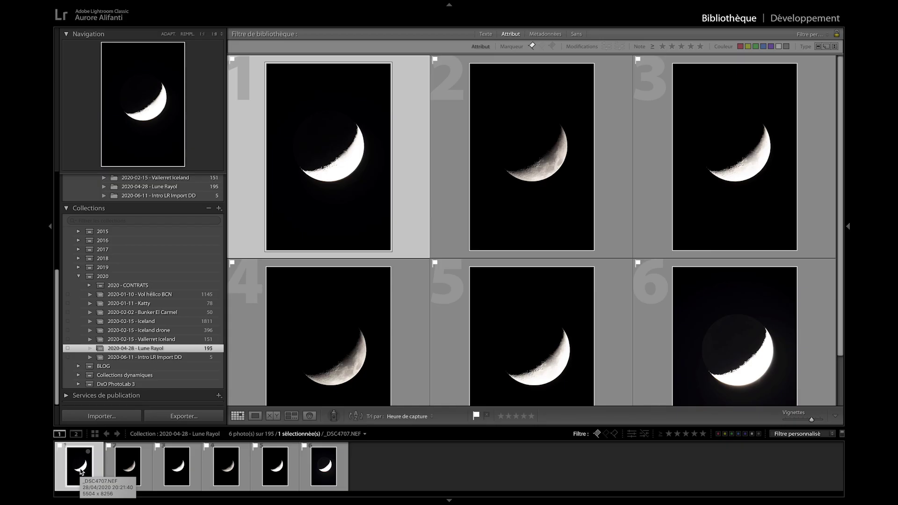
{"action": "key", "text": "Right"}
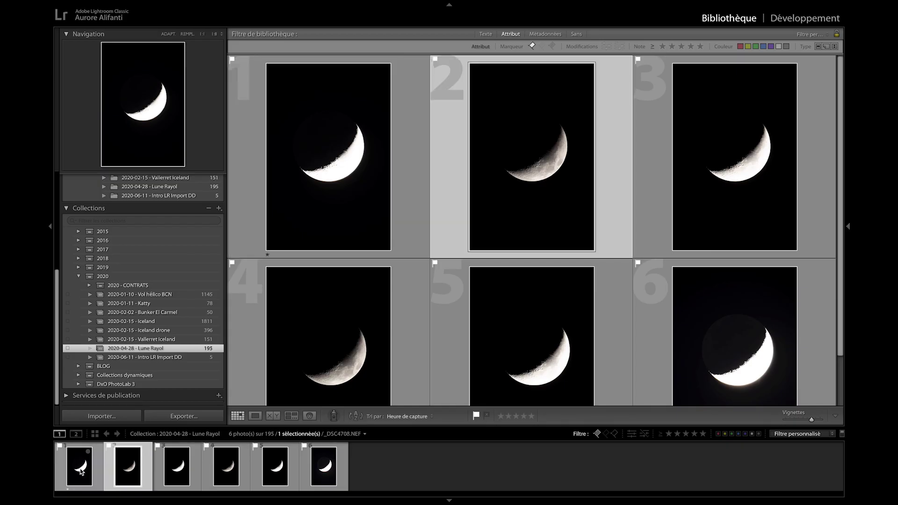
{"action": "key", "text": "1"}
{"action": "key", "text": "1"}
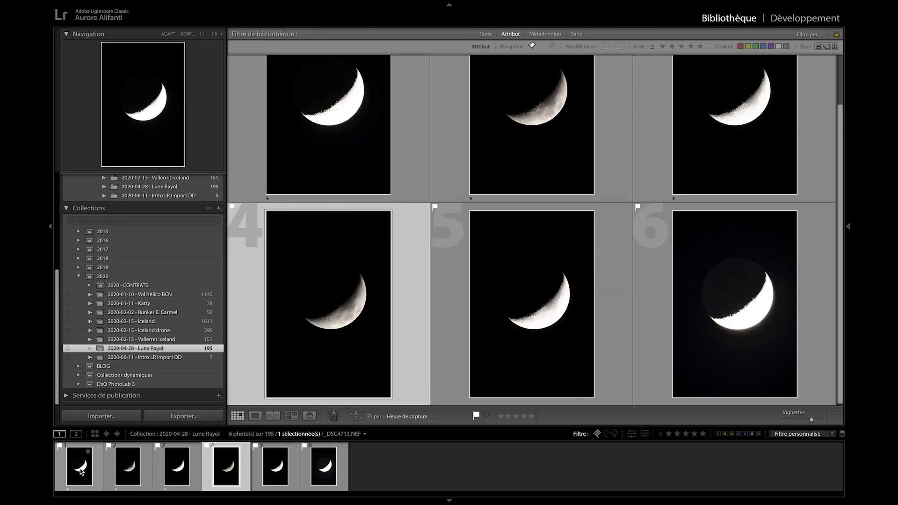
{"action": "key", "text": "3"}
{"action": "key", "text": "4"}
{"action": "key", "text": "5"}
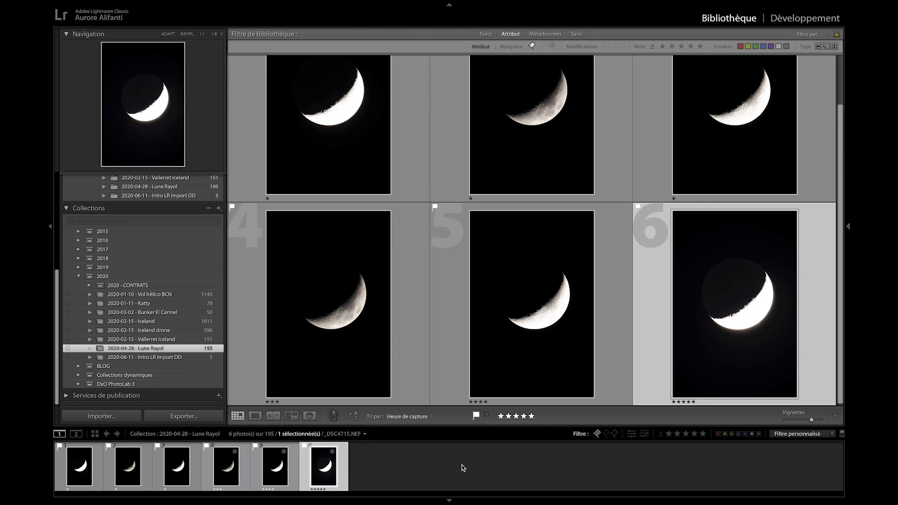
Step: Filter the picked photos by a 5-star rating, and lower the rating filter to 1 star and above
{"action": "left_click", "coordinate": [703, 434]}
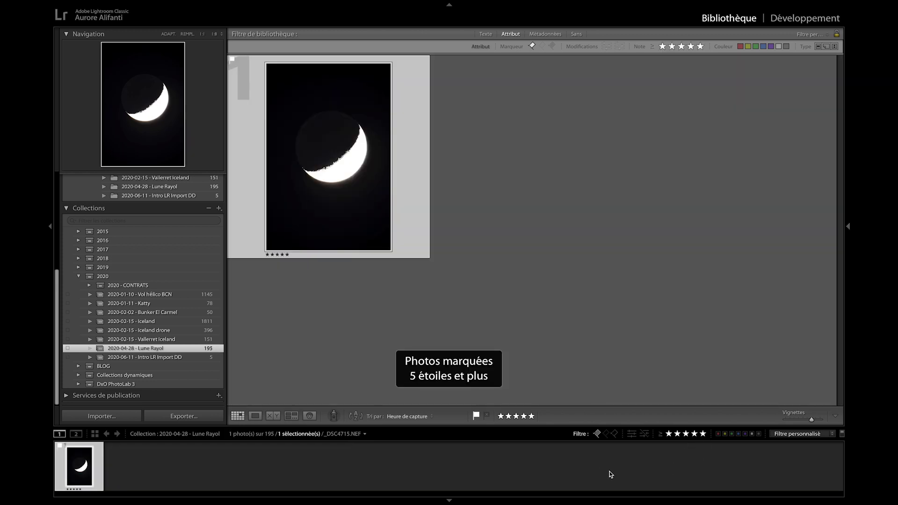
{"action": "left_click", "coordinate": [668, 434]}
Step: Open the "2020-06-11 - Intro LR Import DD" collection, rate the enlarged Eiffel Tower photo 1 star and return to the grid
{"action": "left_click", "coordinate": [161, 357]}
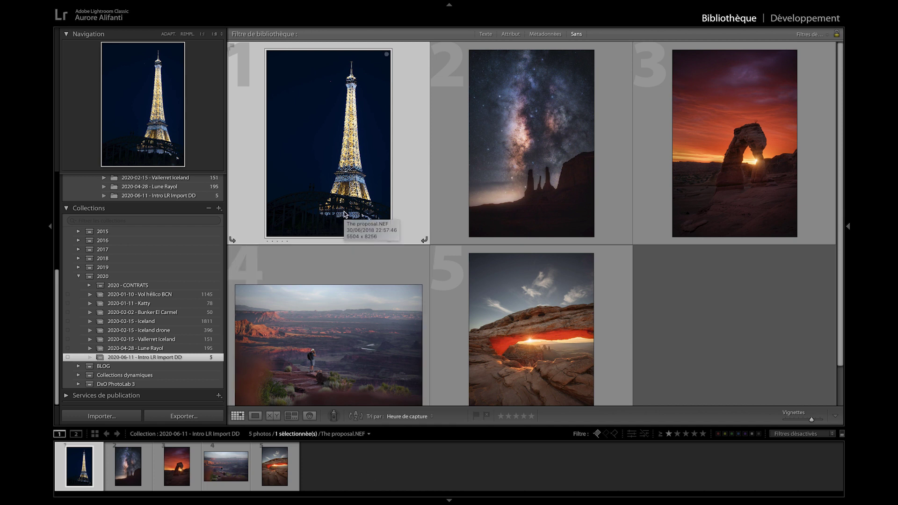
{"action": "double_click", "coordinate": [343, 188]}
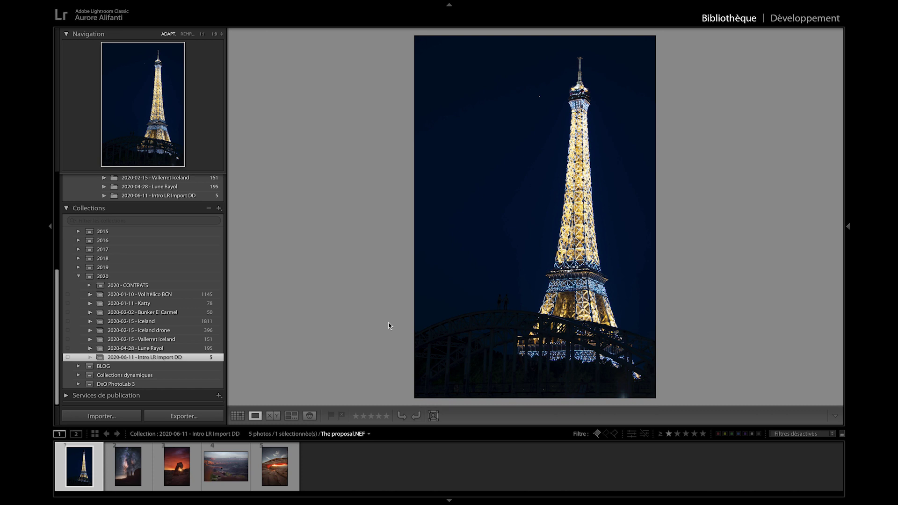
{"action": "key", "text": "Right"}
{"action": "left_click", "coordinate": [237, 417]}
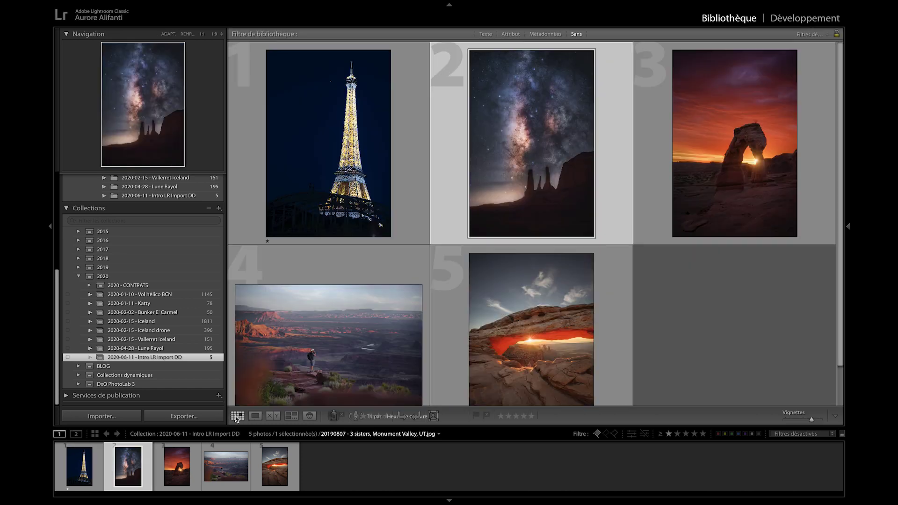
{"action": "key", "text": "Right"}
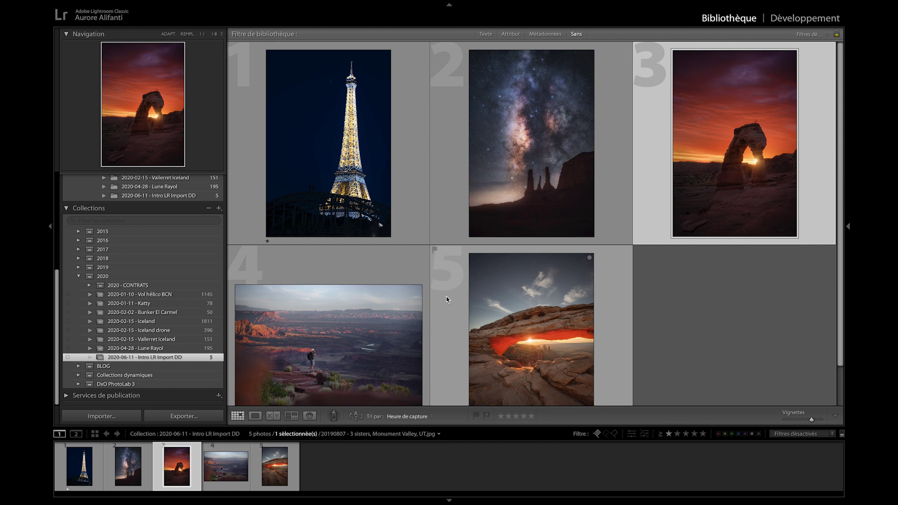
{"action": "left_click", "coordinate": [381, 321]}
{"action": "left_click", "coordinate": [533, 313]}
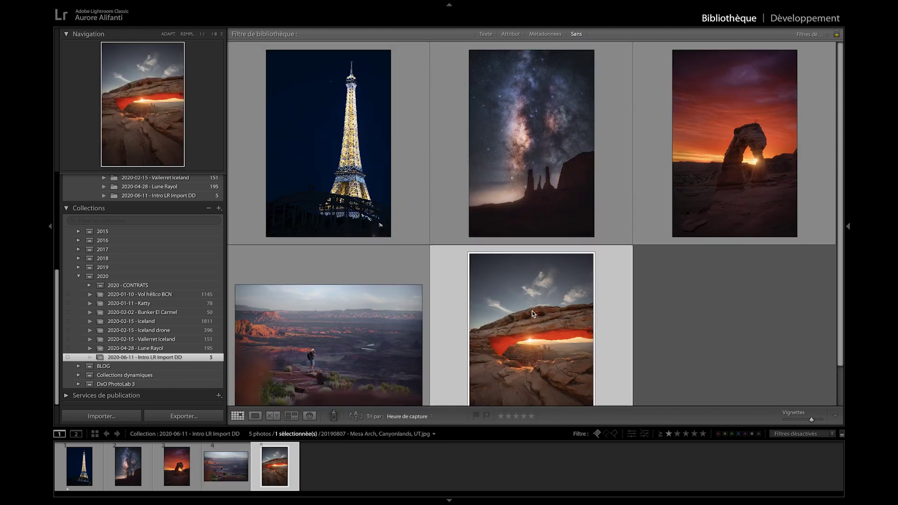
Step: Enlarge the Milky Way photo of Monument Valley and rate it and the three photos after it 5 stars
{"action": "left_click", "coordinate": [571, 172]}
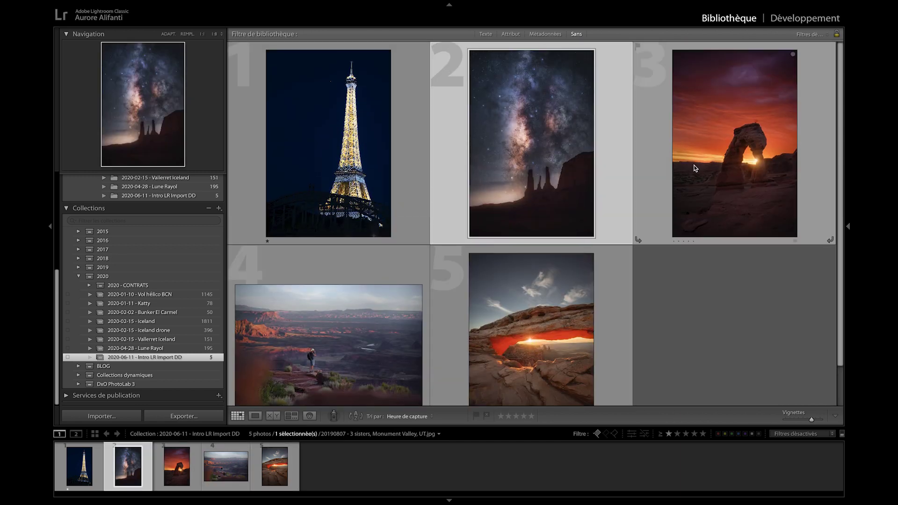
{"action": "double_click", "coordinate": [562, 161]}
{"action": "key", "text": "5"}
{"action": "key", "text": "5"}
{"action": "key", "text": "5"}
{"action": "key", "text": "5"}
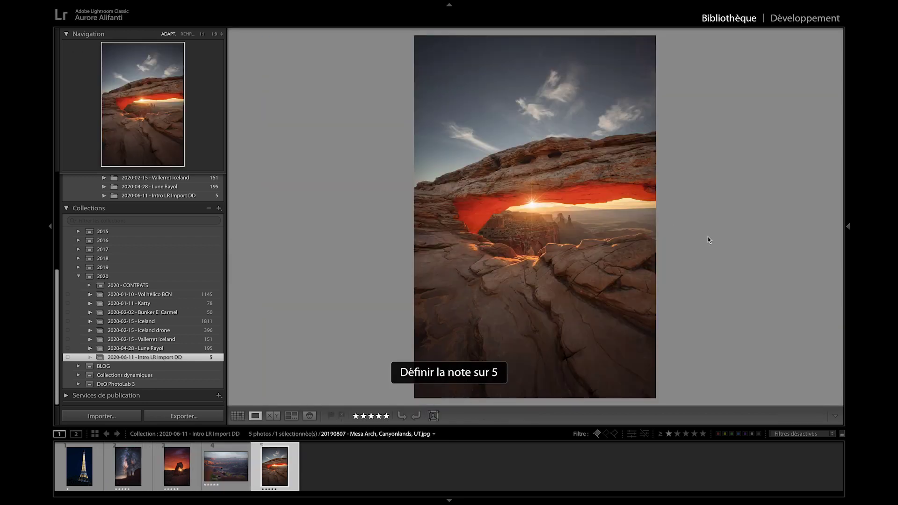
Step: Filter the rated photos of the collection by a 5-star rating
{"action": "key", "text": "Left"}
{"action": "key", "text": "Left"}
{"action": "key", "text": "Left"}
{"action": "key", "text": "Right"}
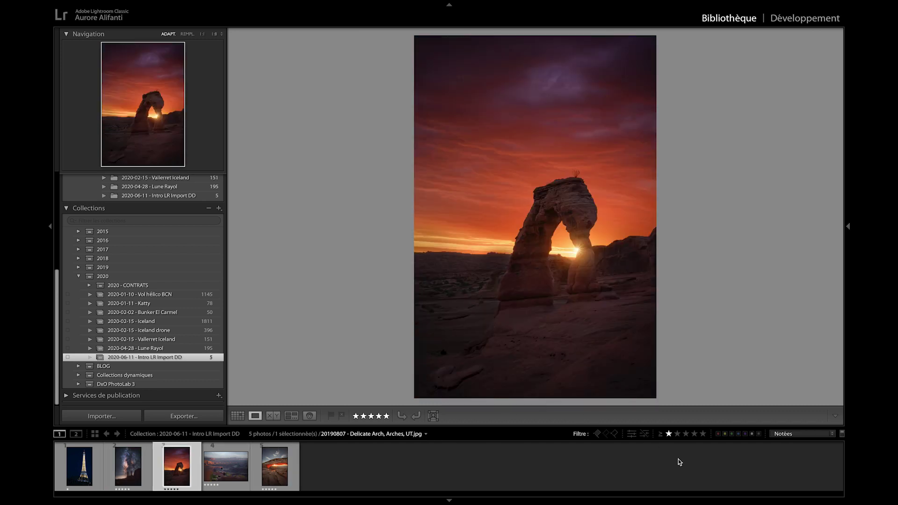
{"action": "left_click", "coordinate": [703, 435]}
Step: Look through the enlarged photos of the collection one by one with the 5-star filter on
{"action": "key", "text": "Left"}
{"action": "key", "text": "Right"}
{"action": "key", "text": "Right"}
{"action": "key", "text": "Right"}
{"action": "key", "text": "Left"}
{"action": "key", "text": "Left"}
{"action": "key", "text": "Left"}
{"action": "key", "text": "Right"}
{"action": "key", "text": "Right"}
{"action": "key", "text": "Right"}
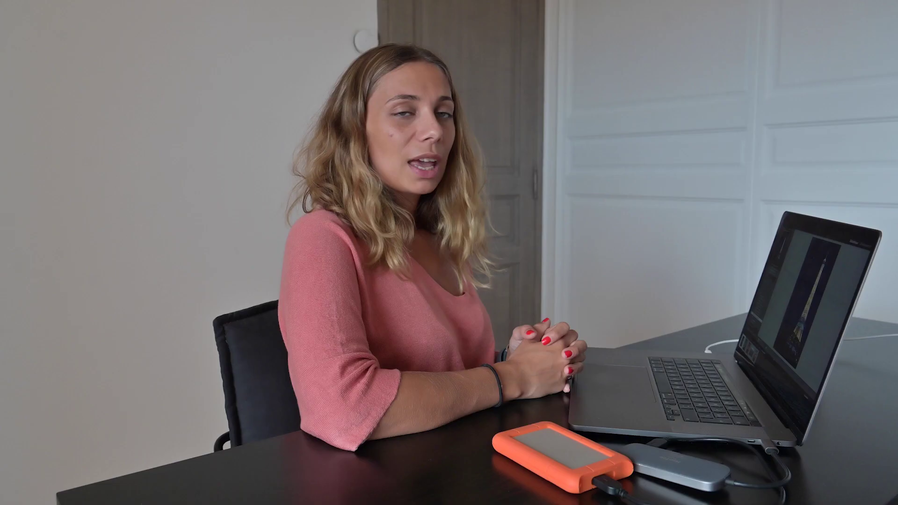